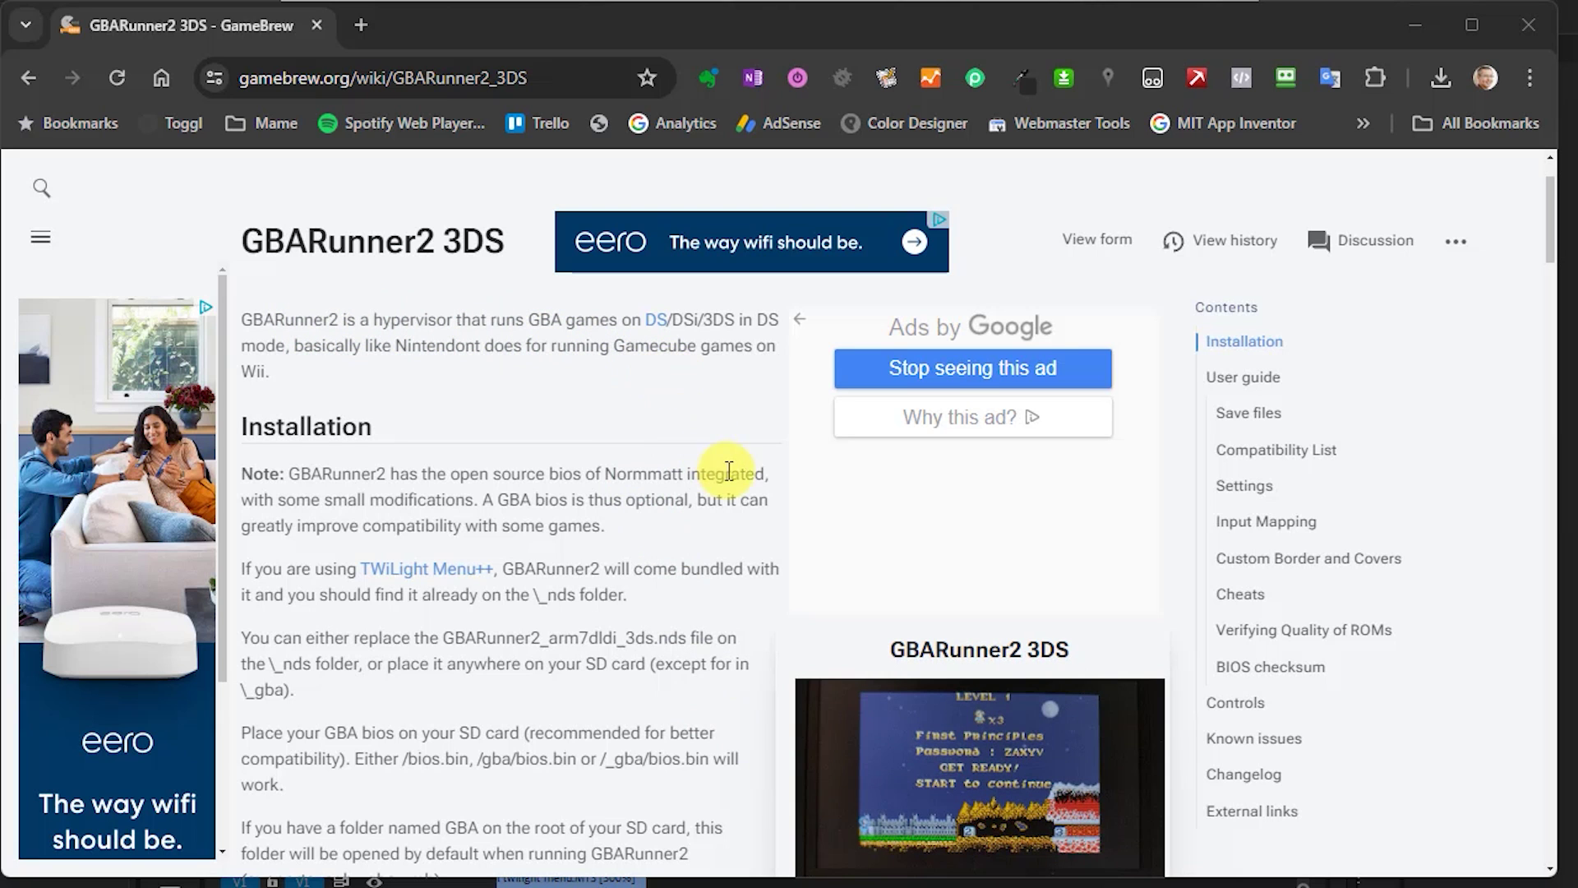
Step: Read the GBARunner2 3DS wiki page from the Installation section through the User guide to the BIOS checksum section
scroll(839, 497, "down", 2)
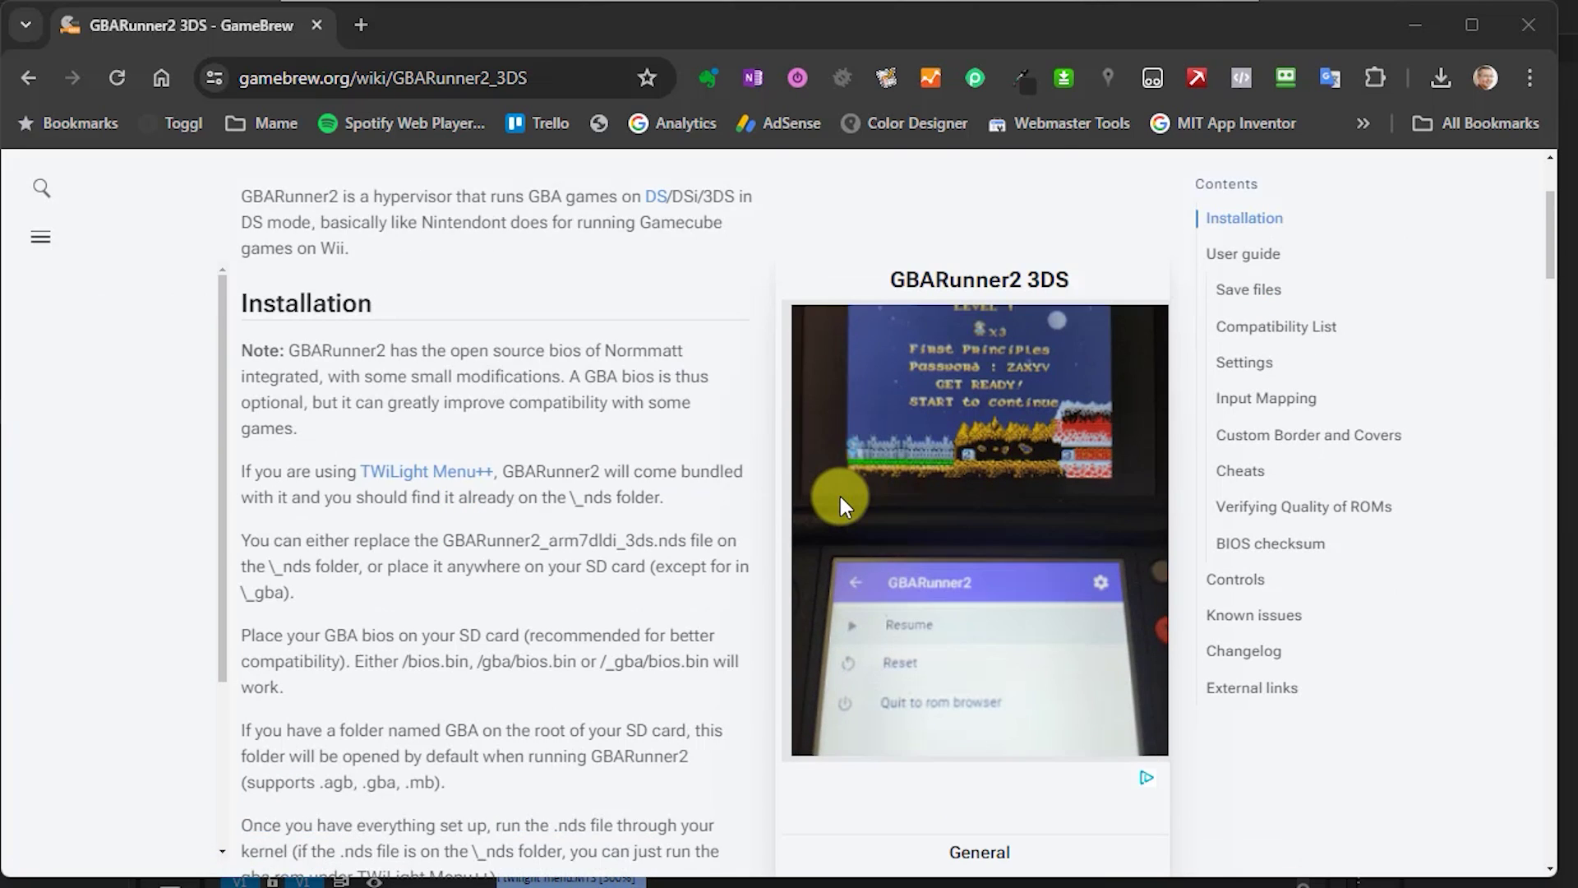
scroll(840, 497, "down", 4)
scroll(840, 497, "down", 4)
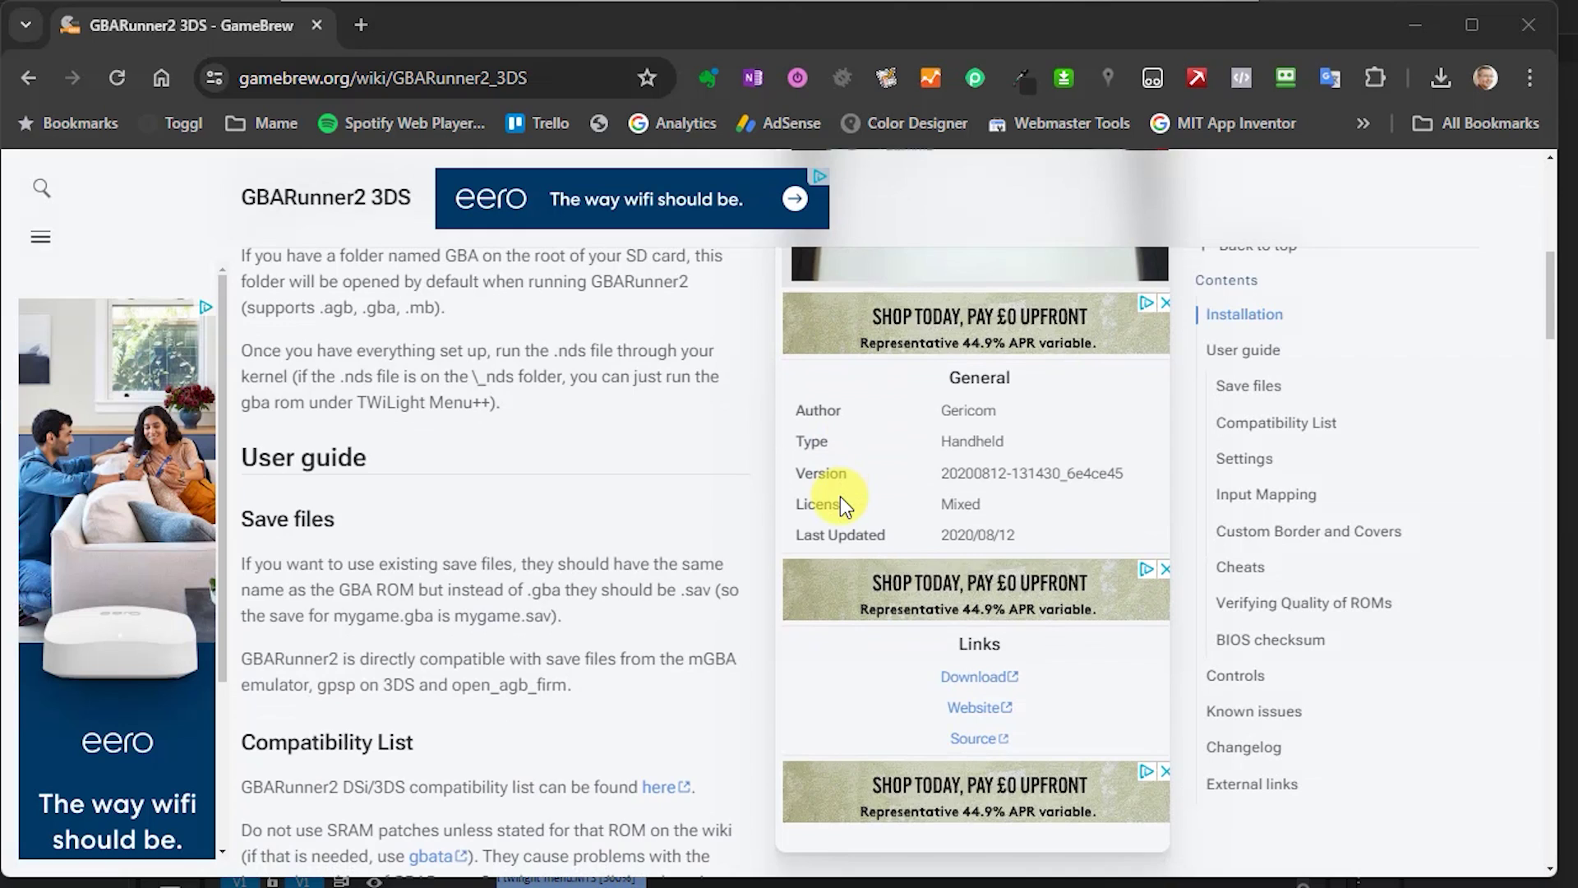
scroll(841, 497, "down", 4)
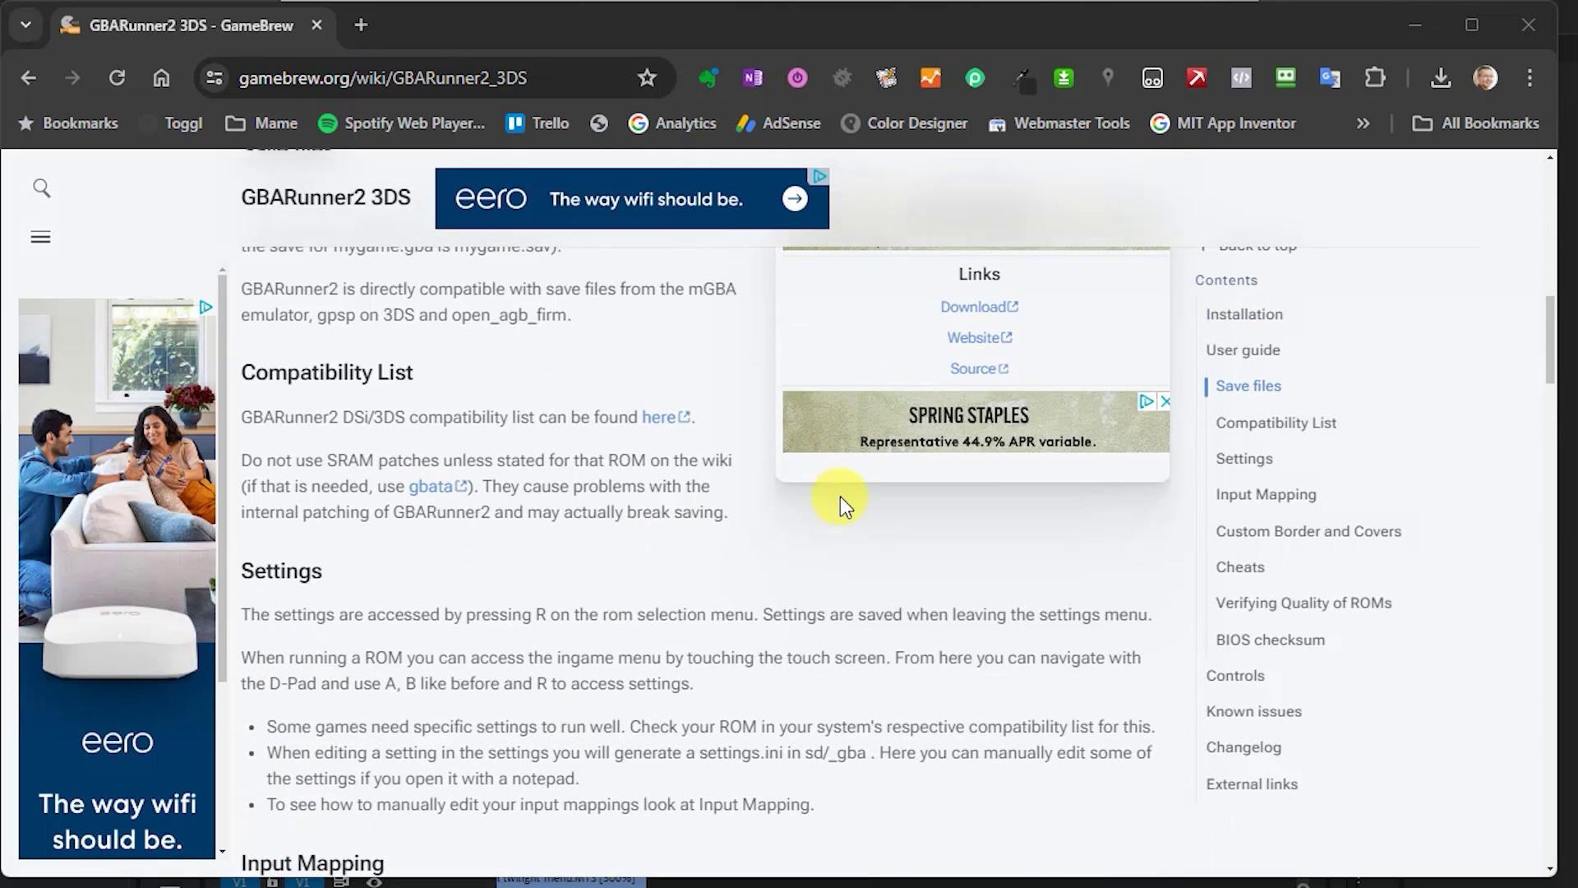
scroll(840, 498, "down", 4)
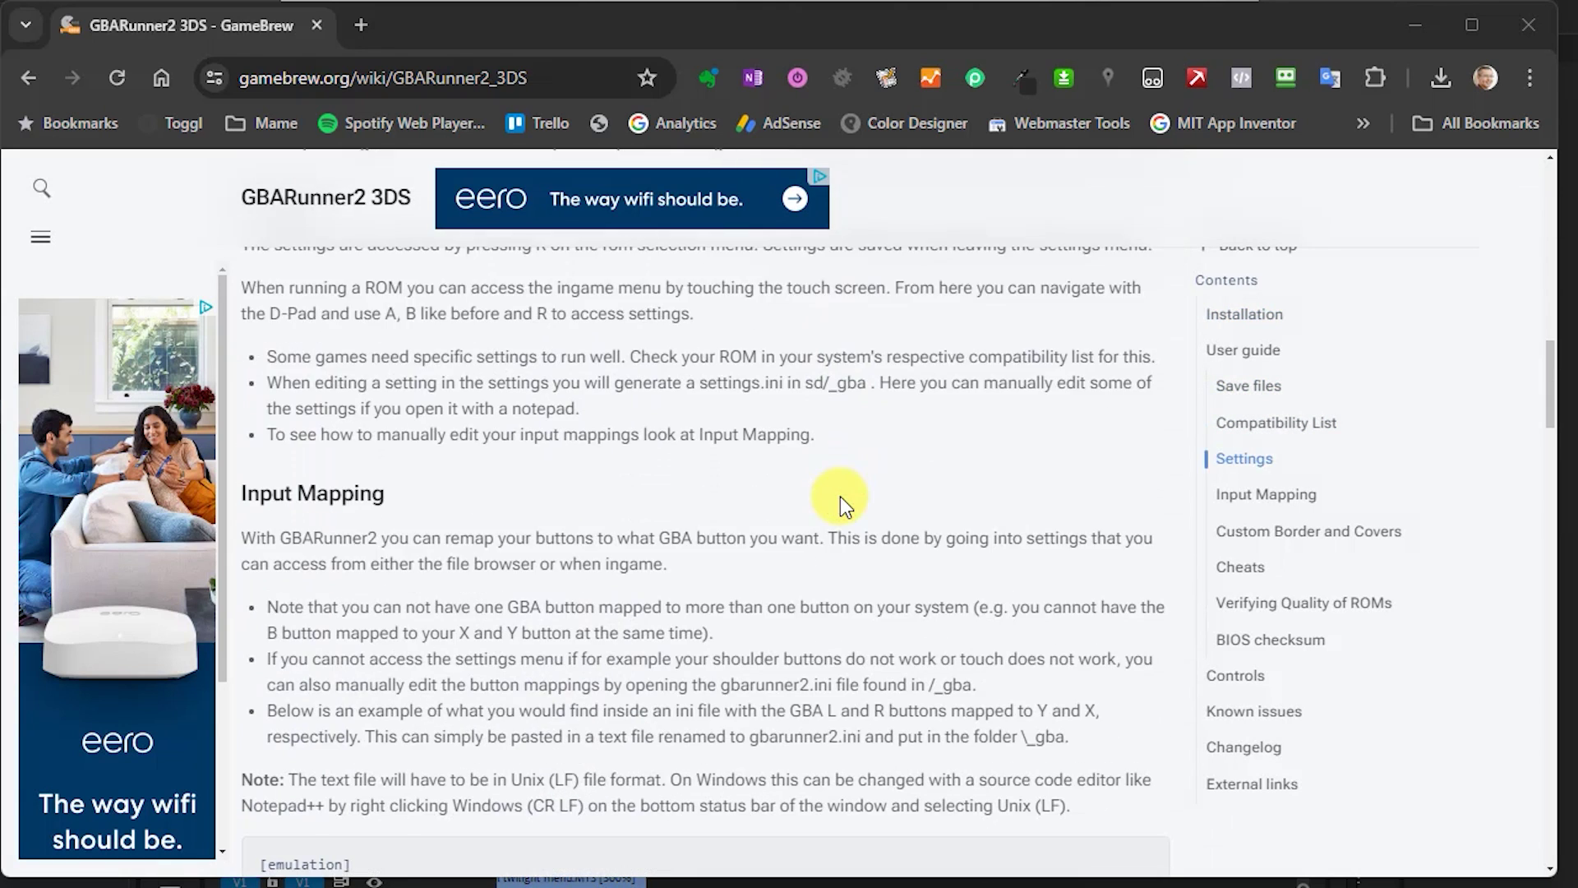
scroll(839, 498, "down", 4)
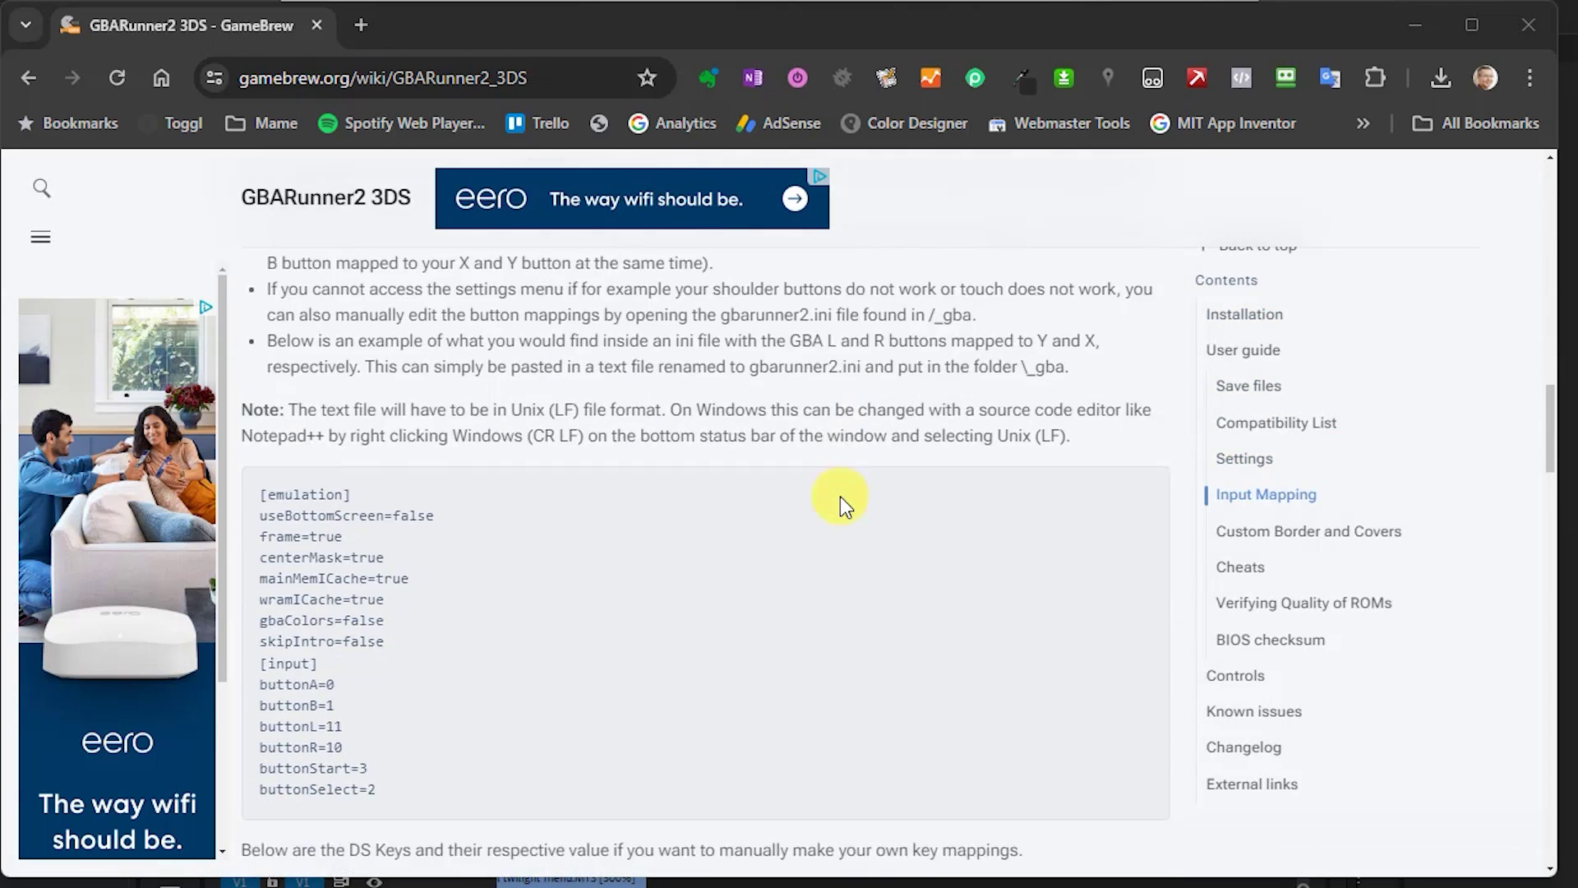
scroll(839, 497, "down", 4)
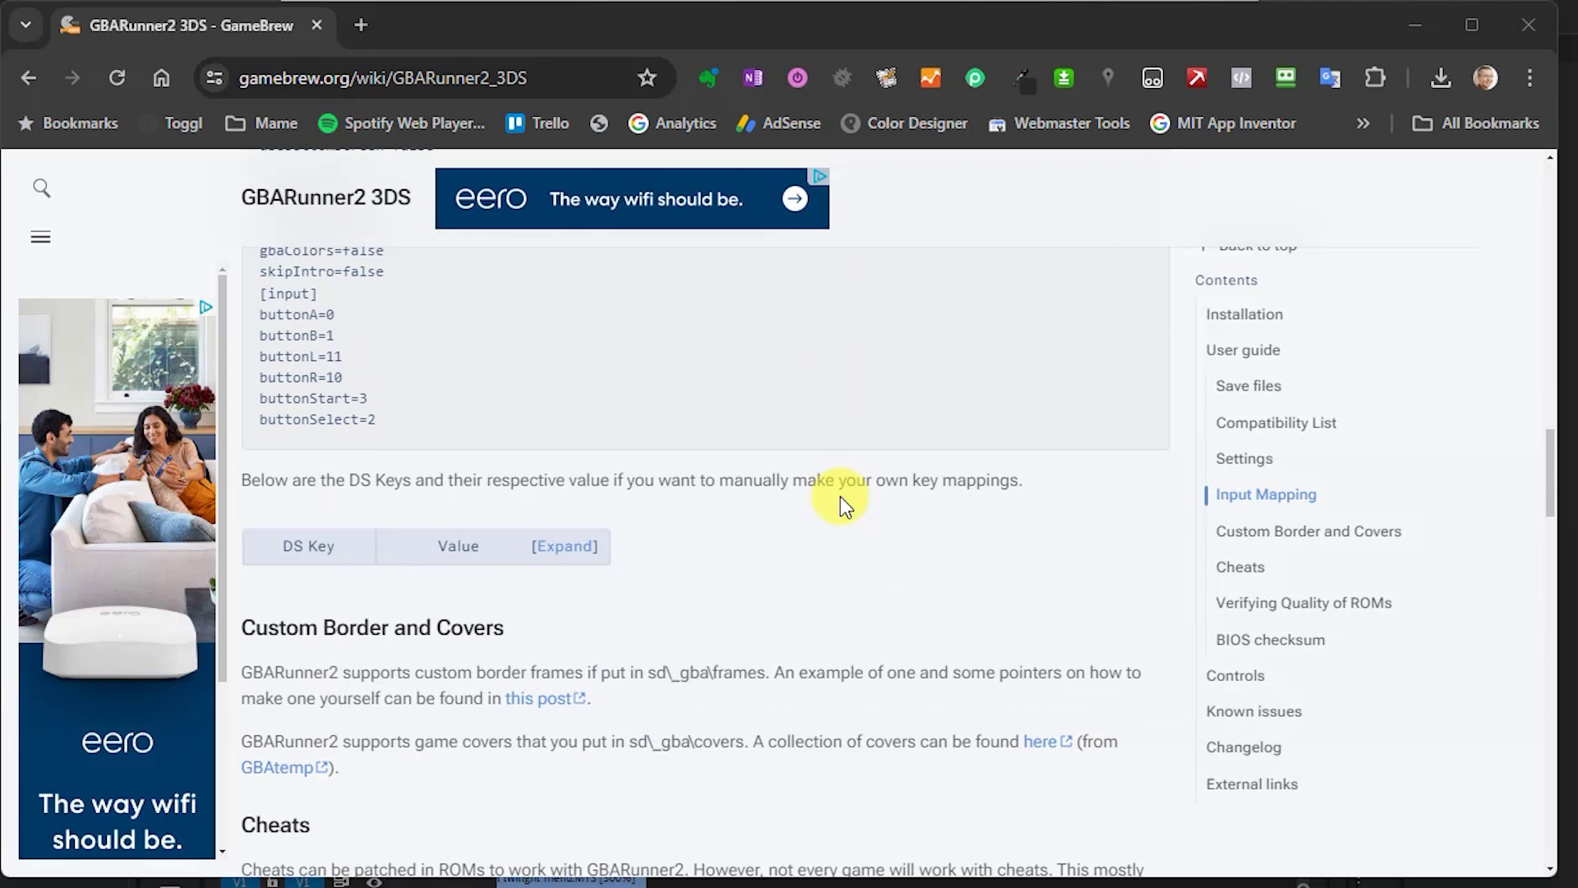
scroll(840, 496, "down", 4)
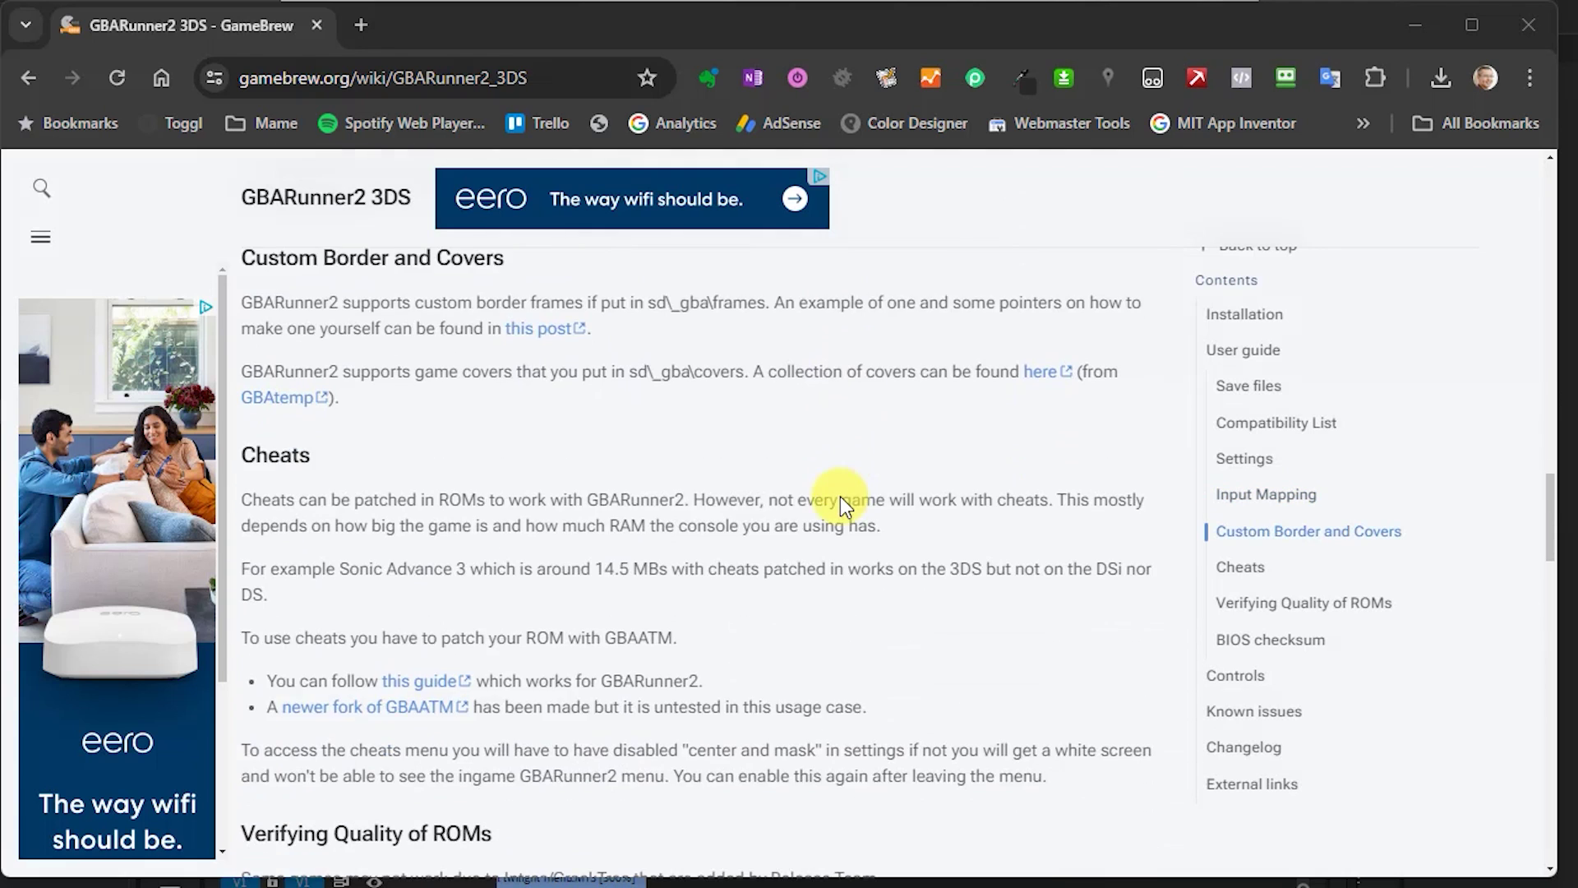
scroll(839, 497, "down", 4)
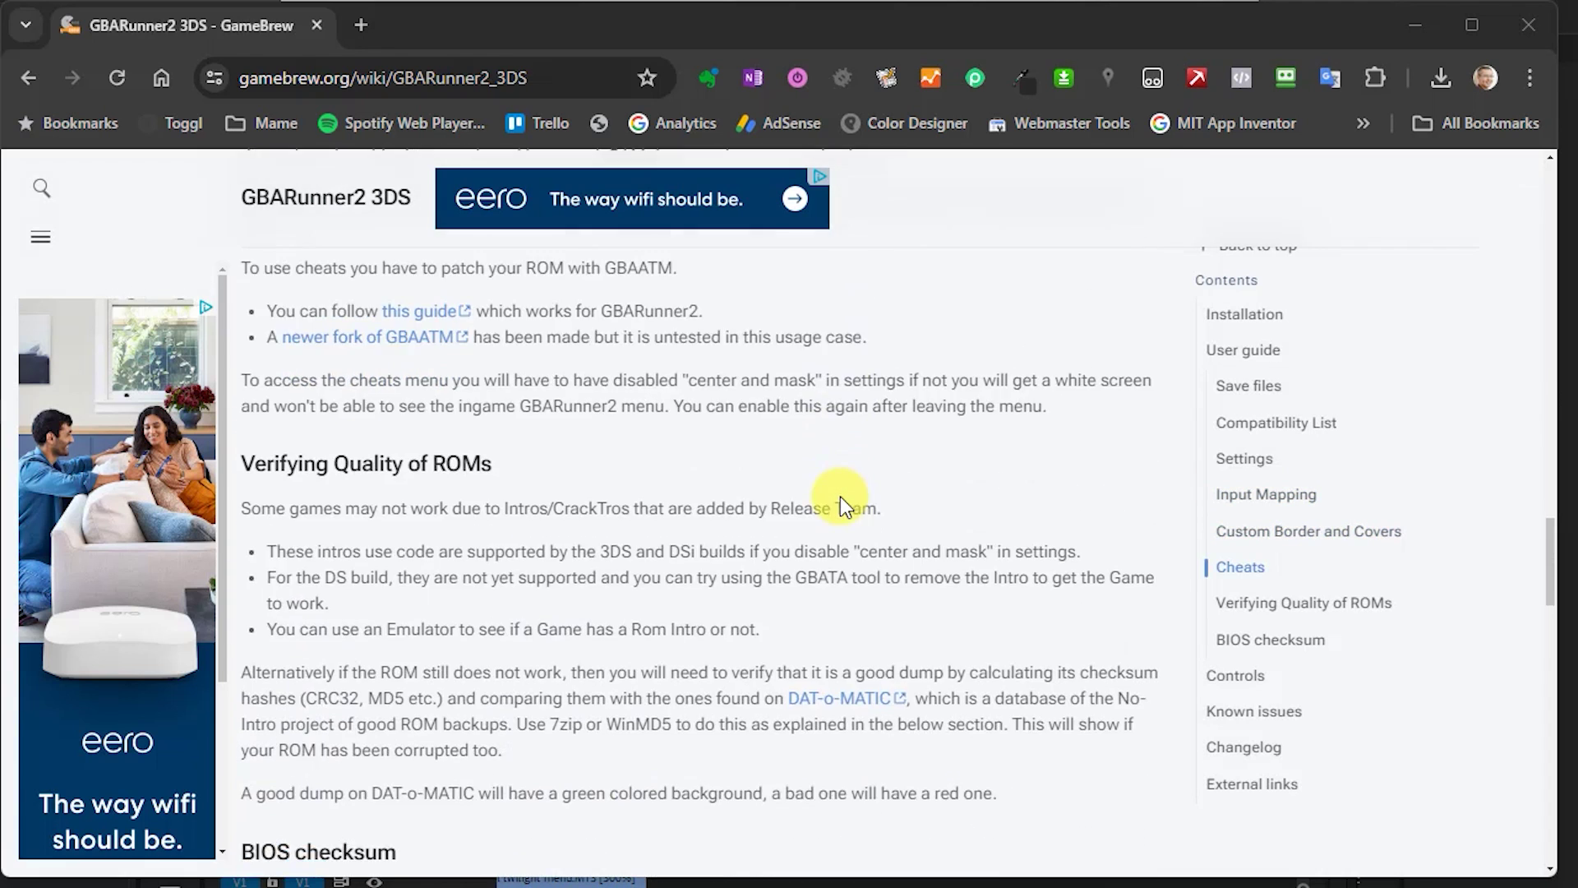
scroll(840, 497, "down", 4)
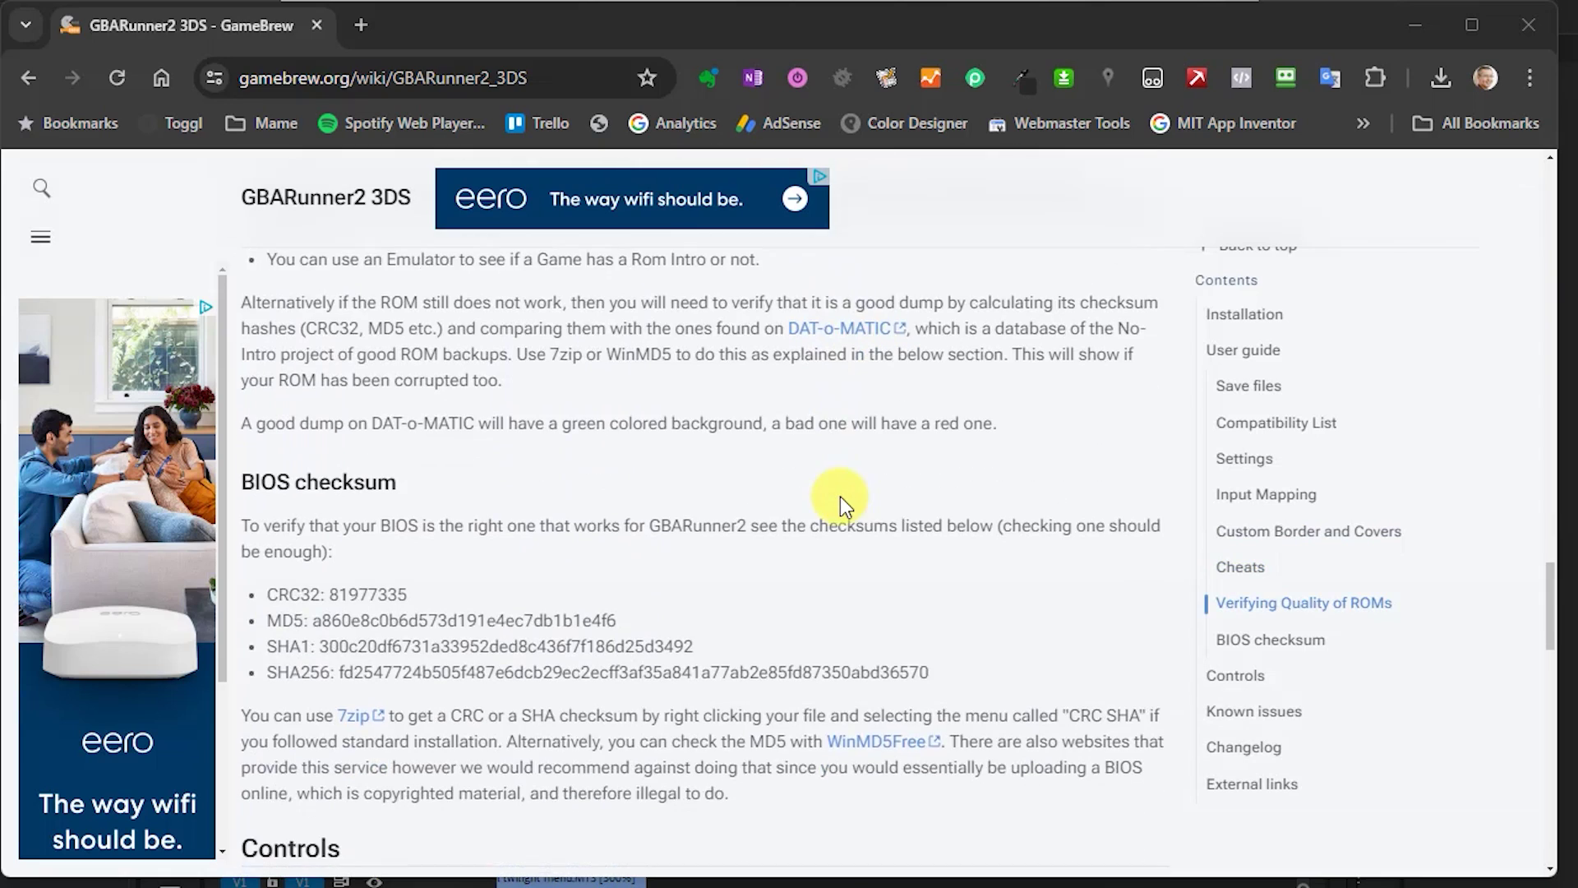
scroll(840, 498, "down", 4)
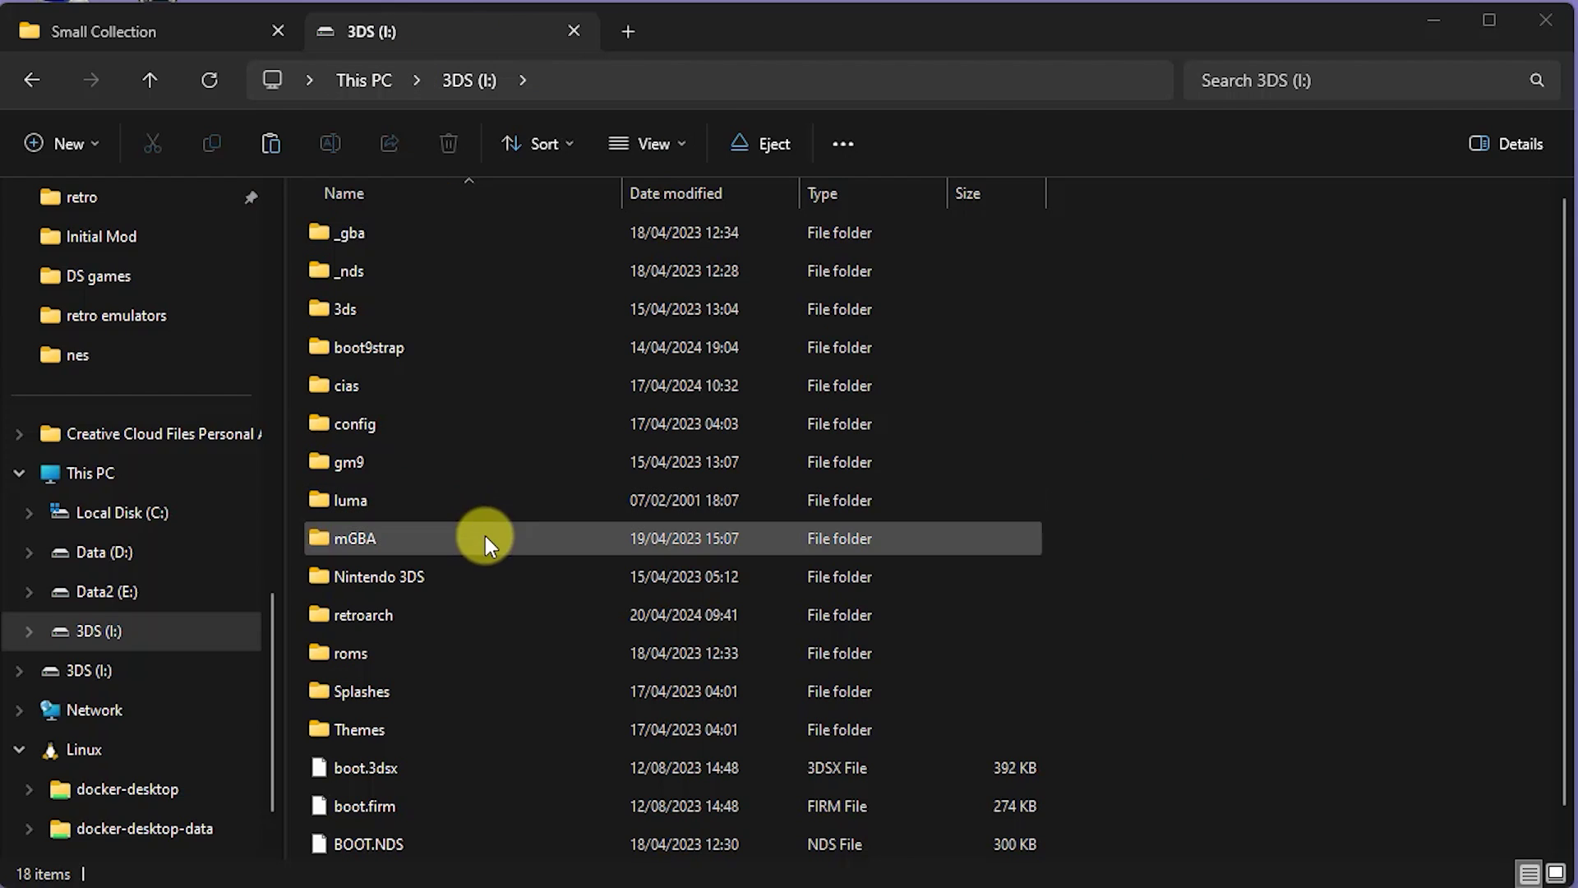
Step: Switch to File Explorer, open the roms folder on the 3DS (I:) drive and examine its console subfolders
double_click(345, 652)
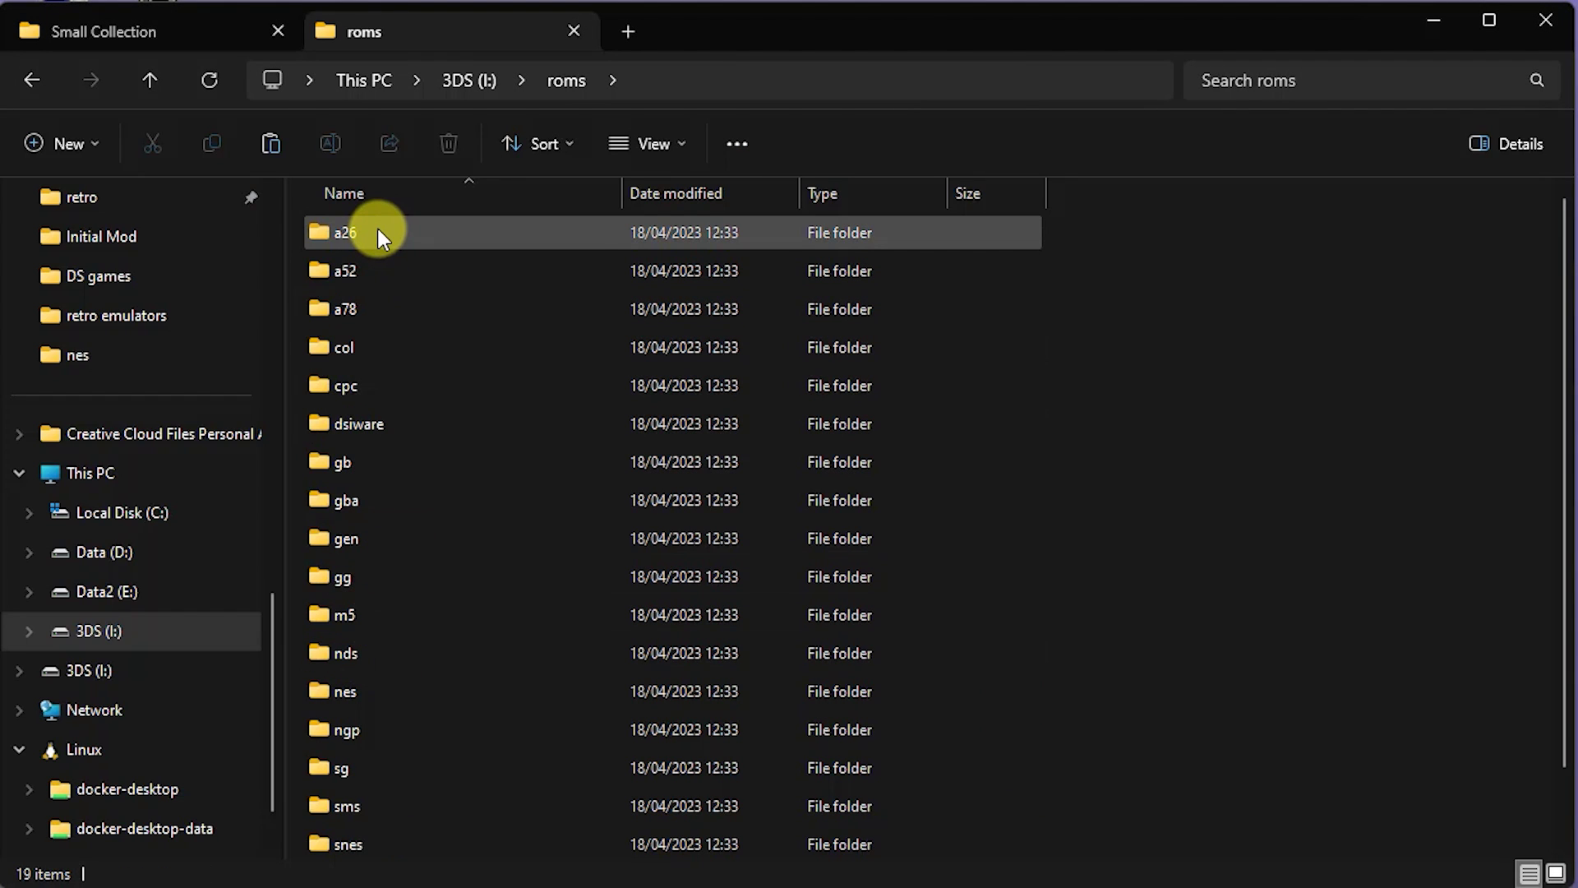
mouse_move(379, 231)
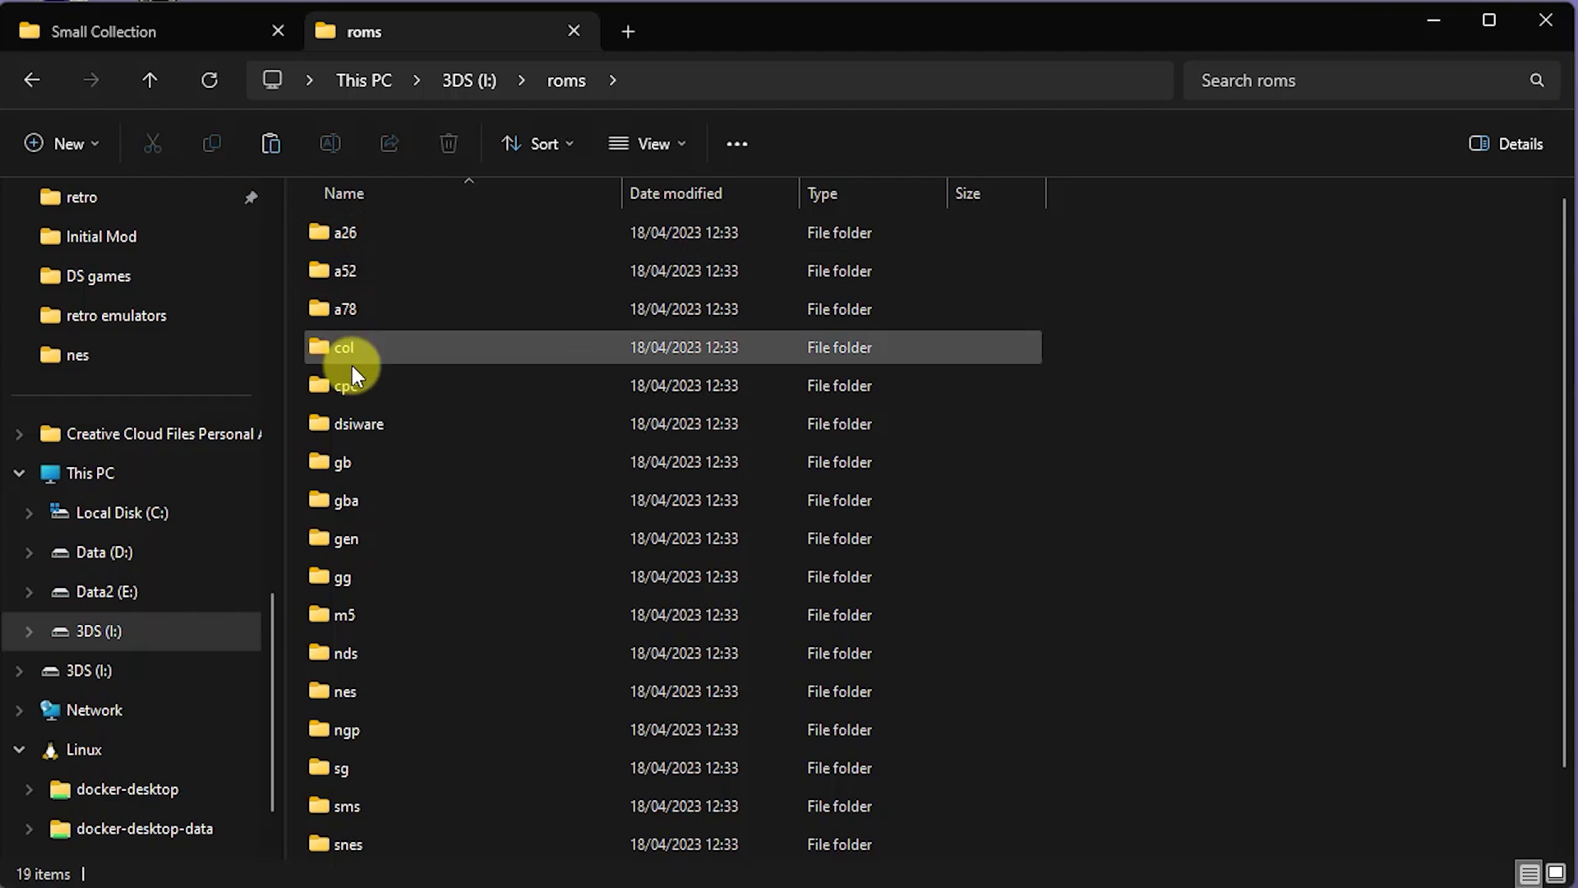
mouse_move(344, 463)
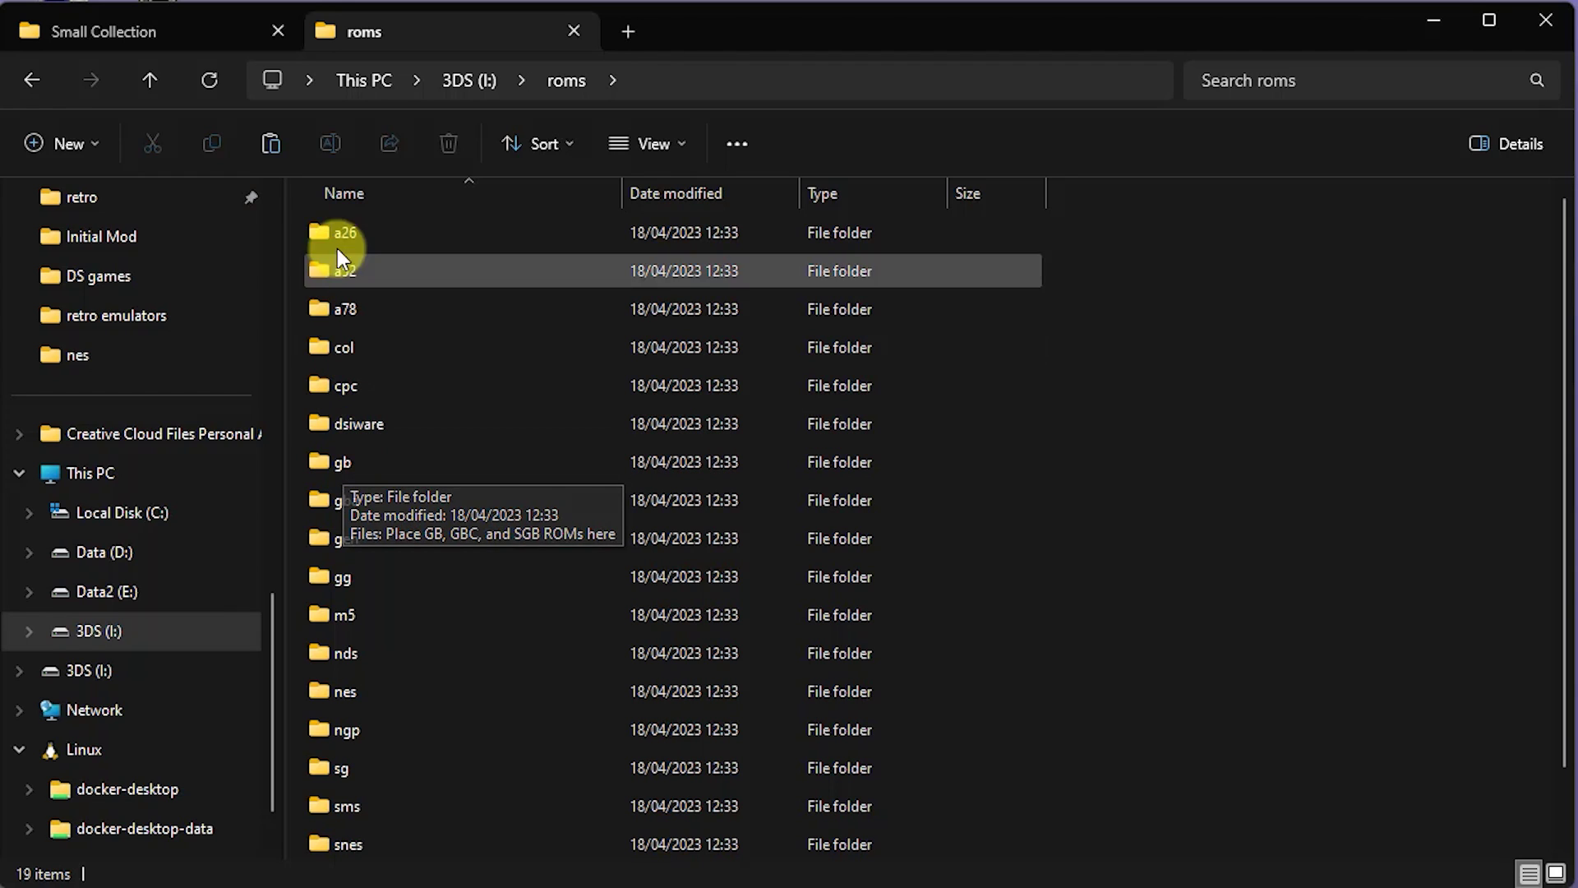
Step: Inspect the Atari ROM folders a26 and a78 in the Small Collection folder on Data2 (E:)
left_click(124, 27)
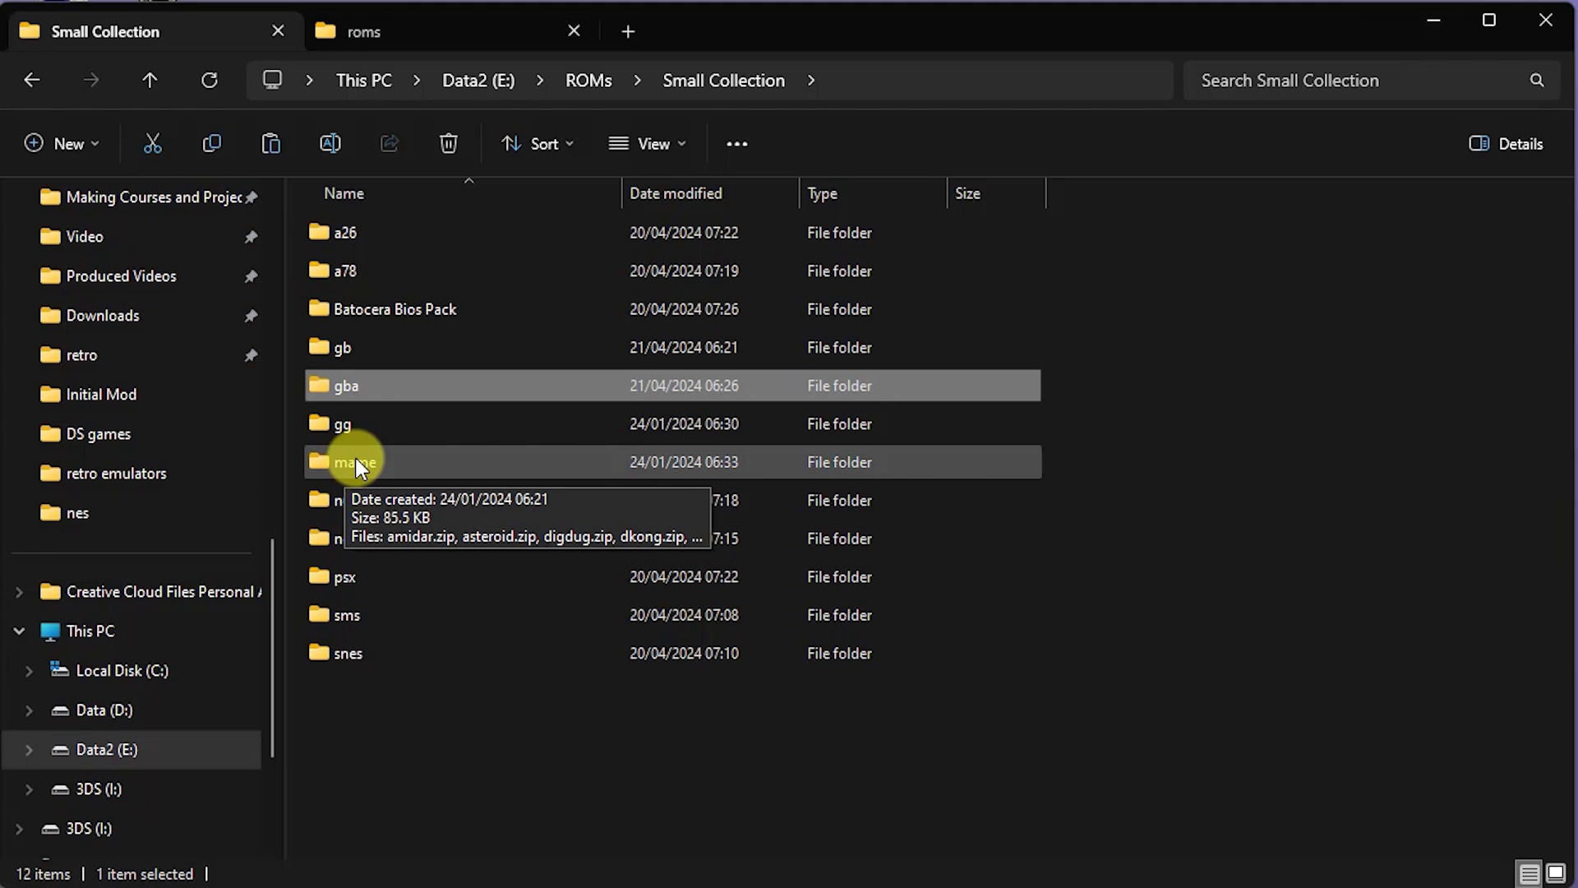
double_click(347, 234)
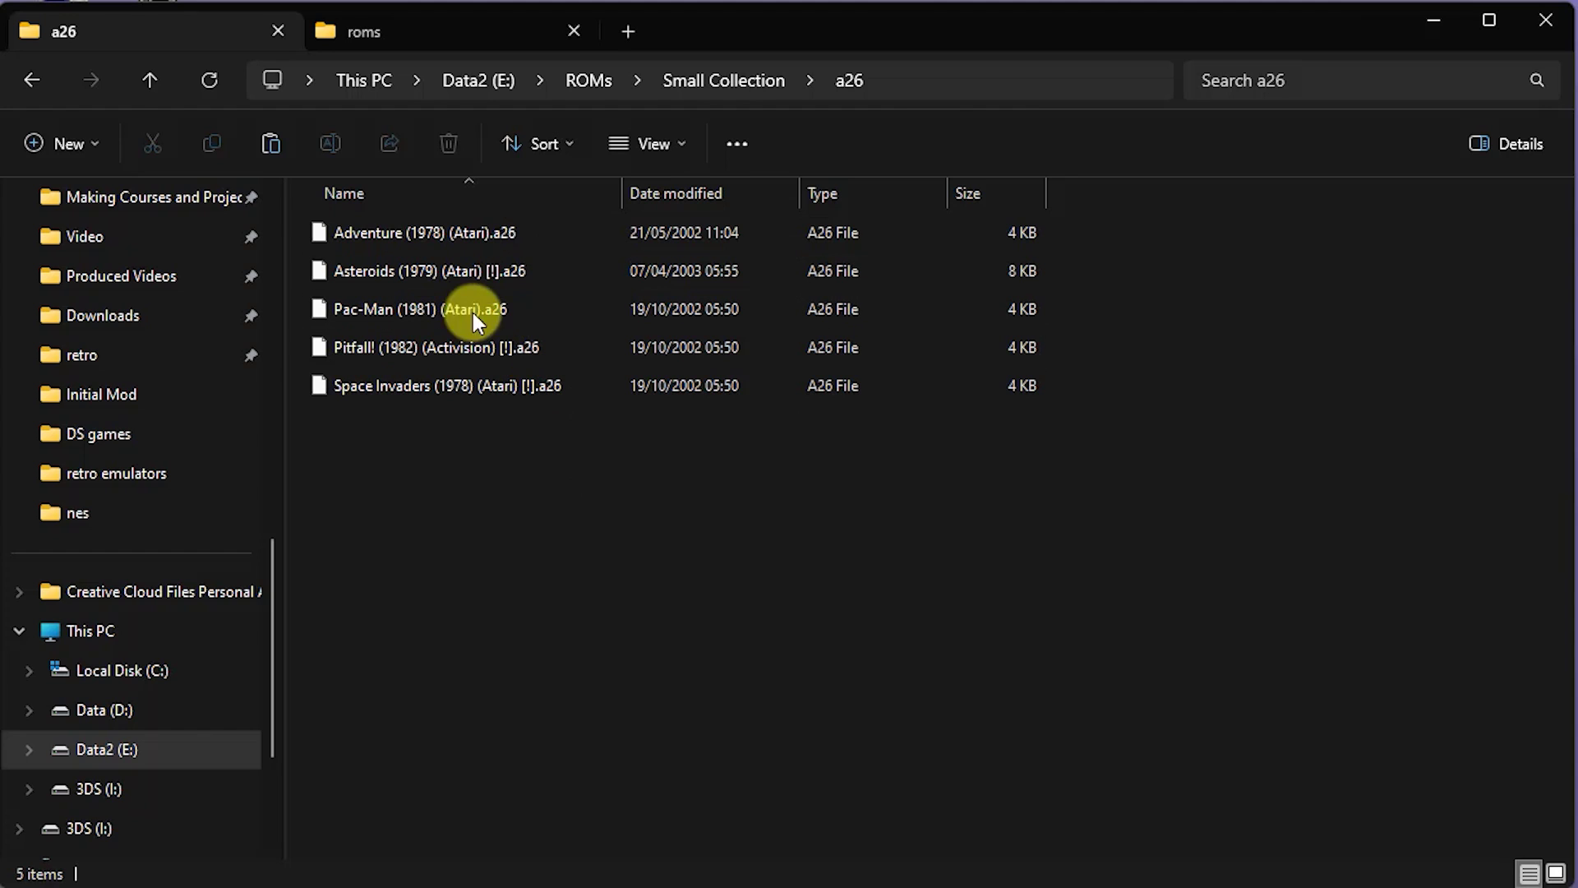
left_click(151, 81)
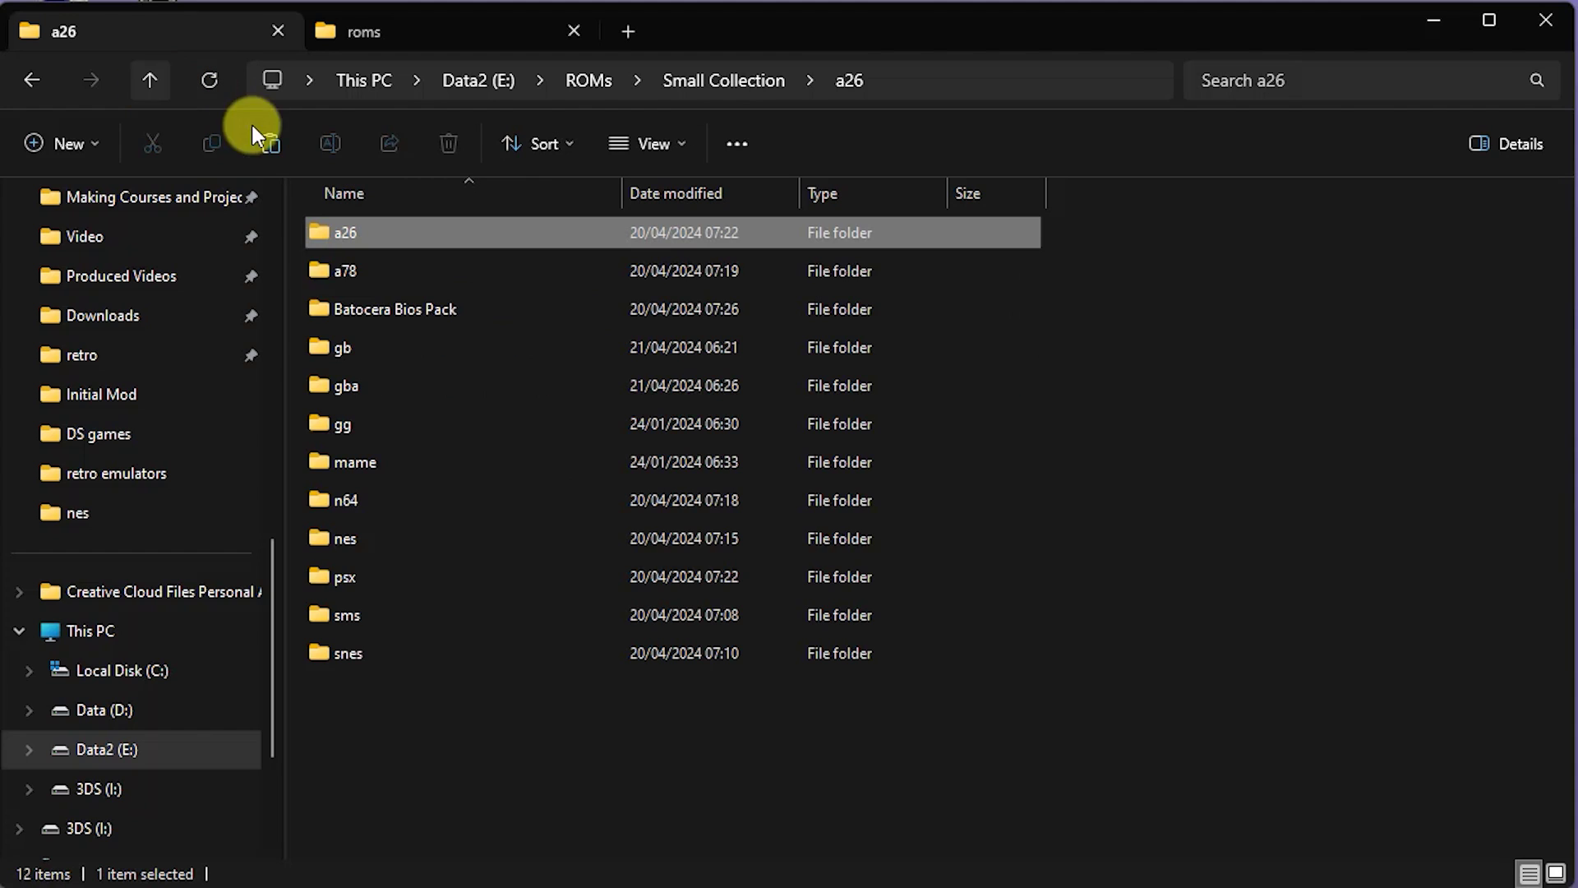
double_click(333, 273)
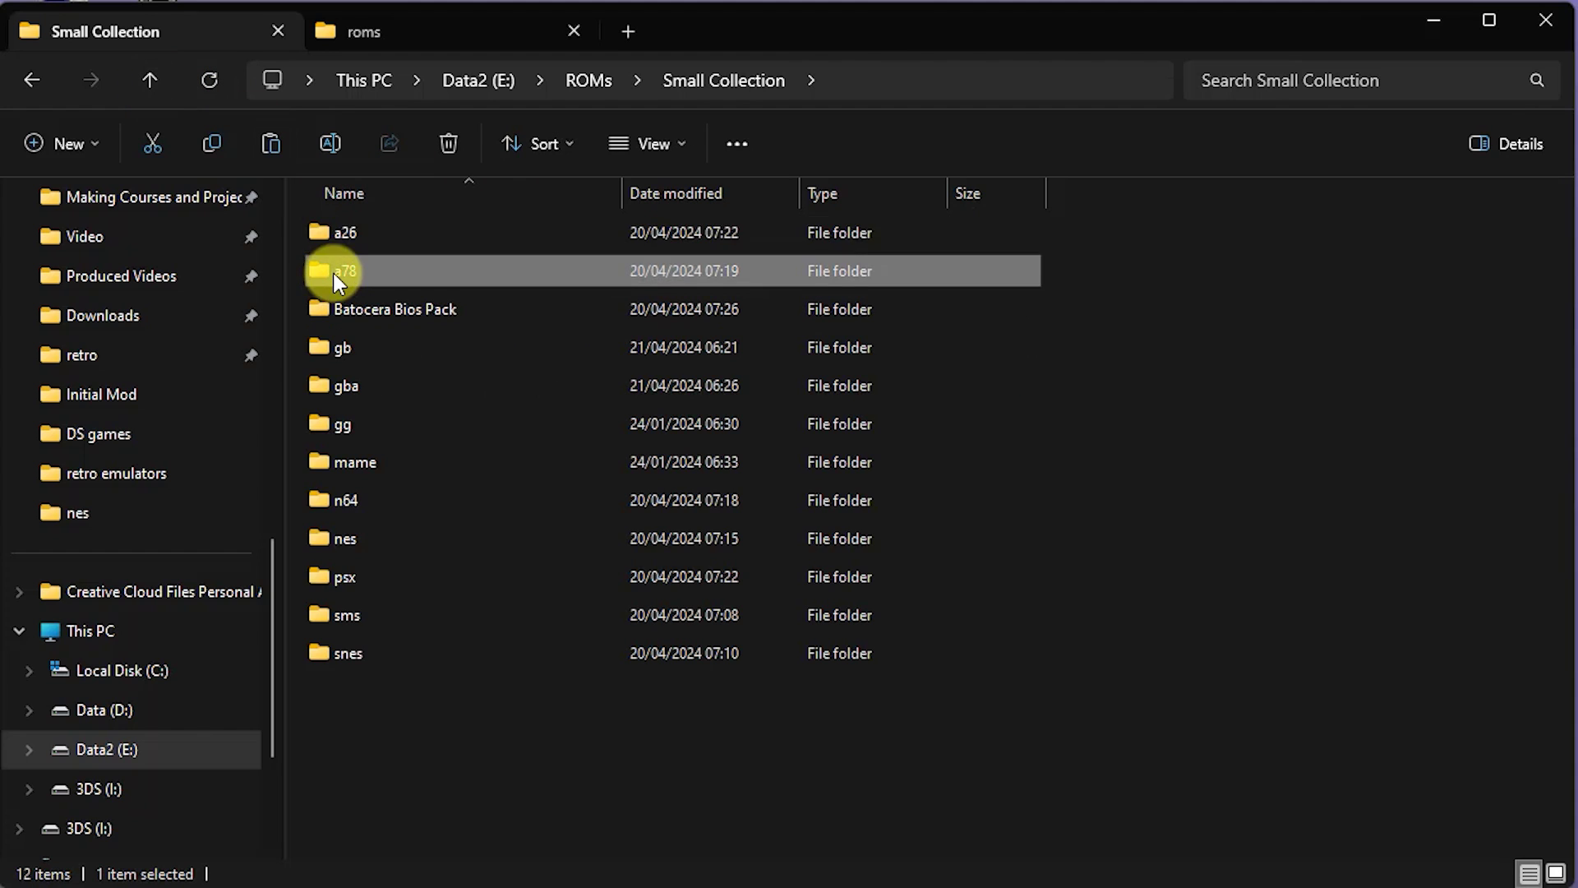
left_click(150, 81)
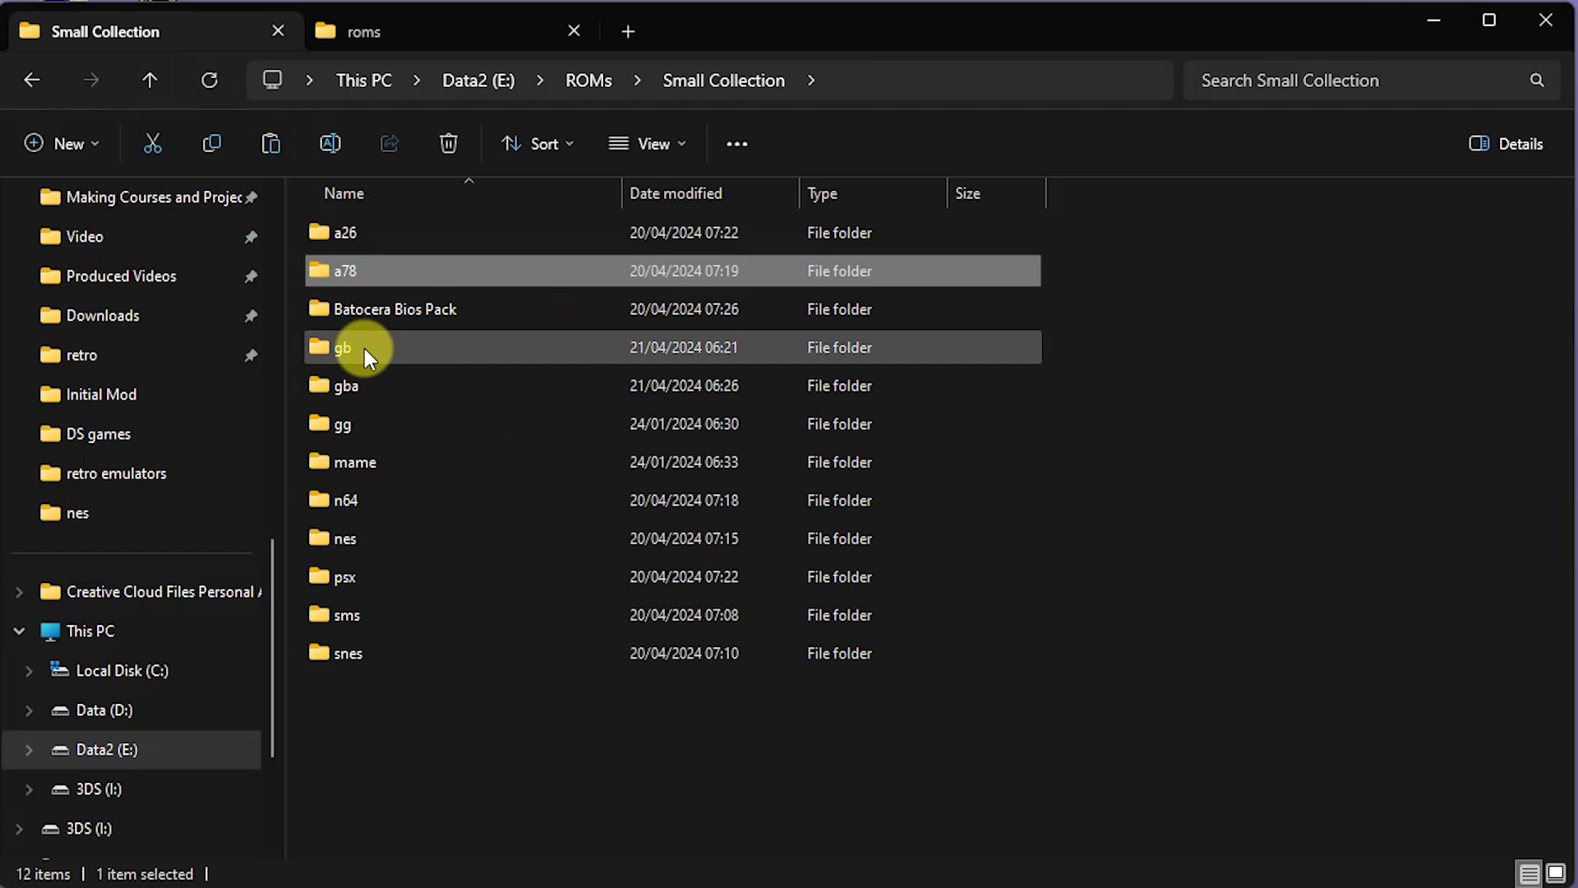
Step: Inspect the ROM files in Small Collection's gb and gba folders, widening the gba listing's Name column to show full file names
double_click(364, 349)
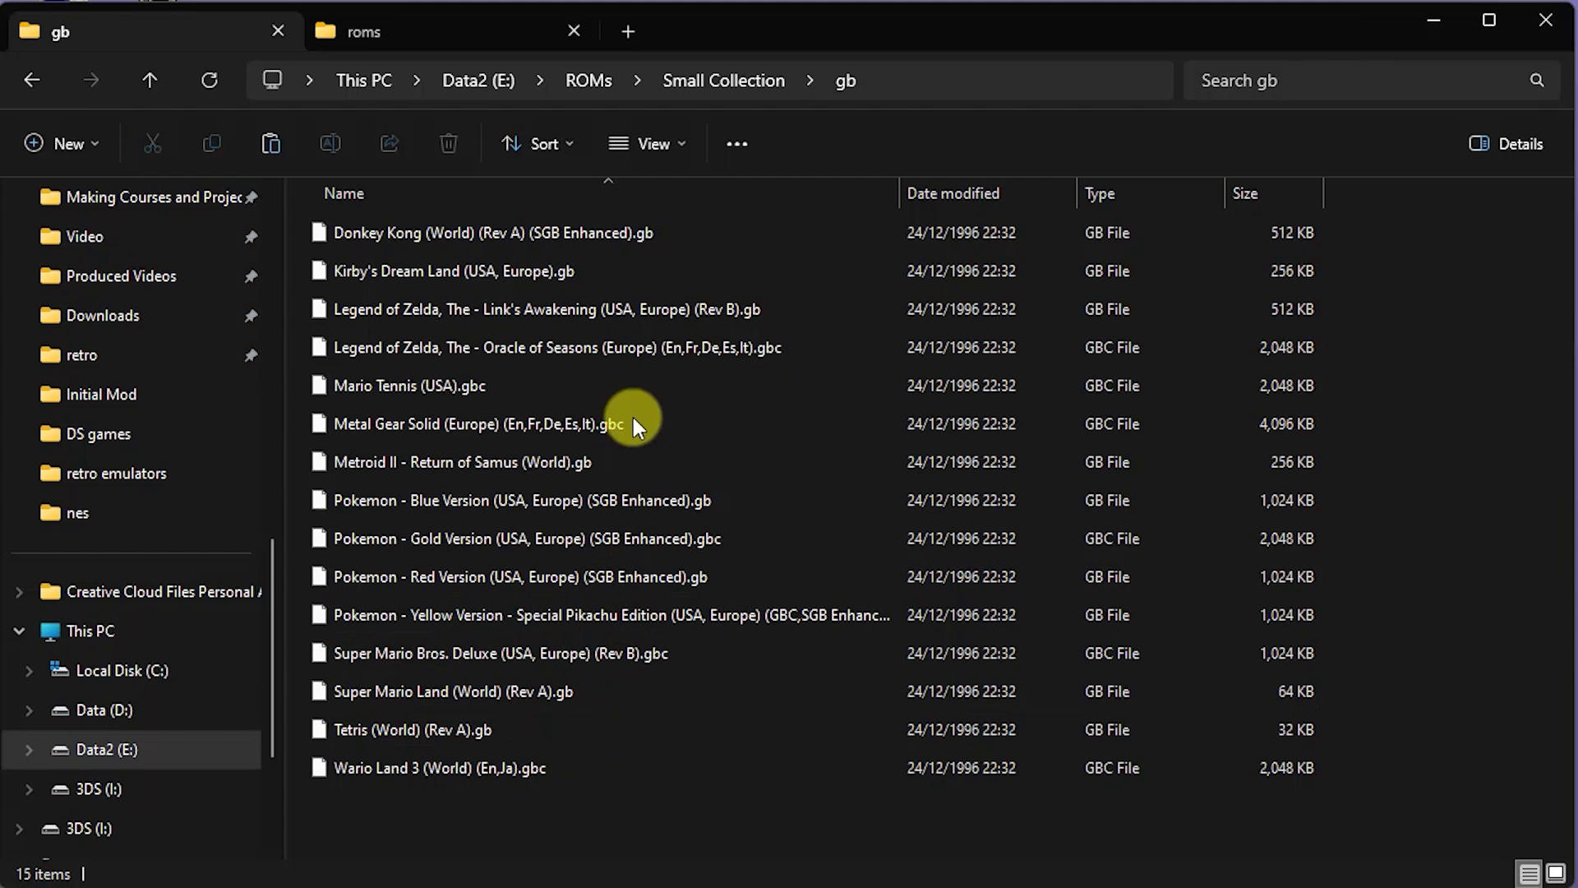
left_click(157, 79)
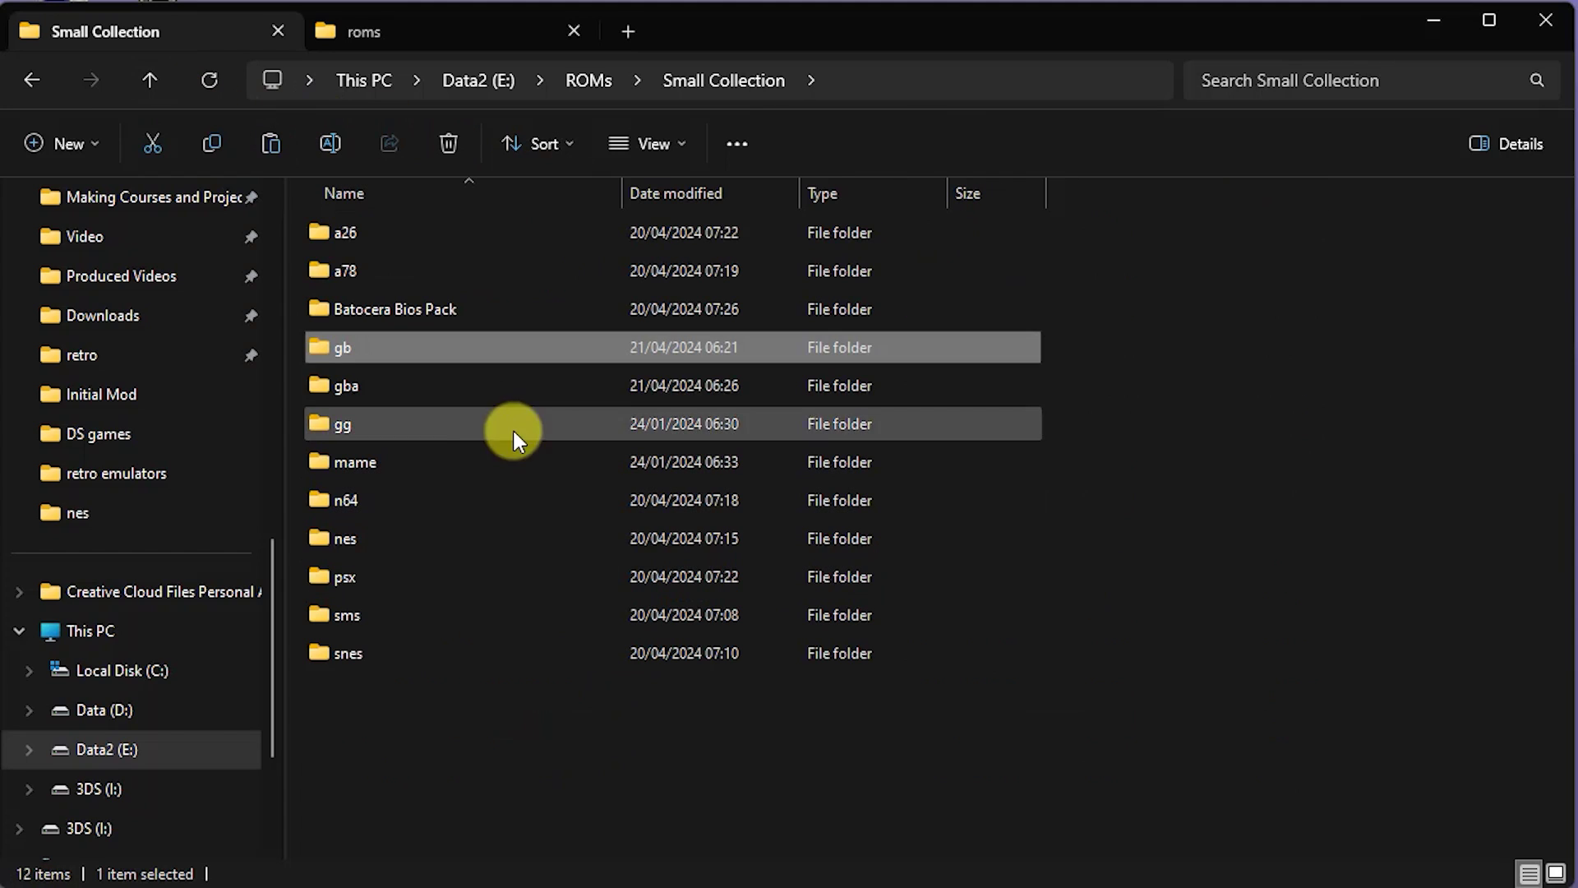
double_click(417, 390)
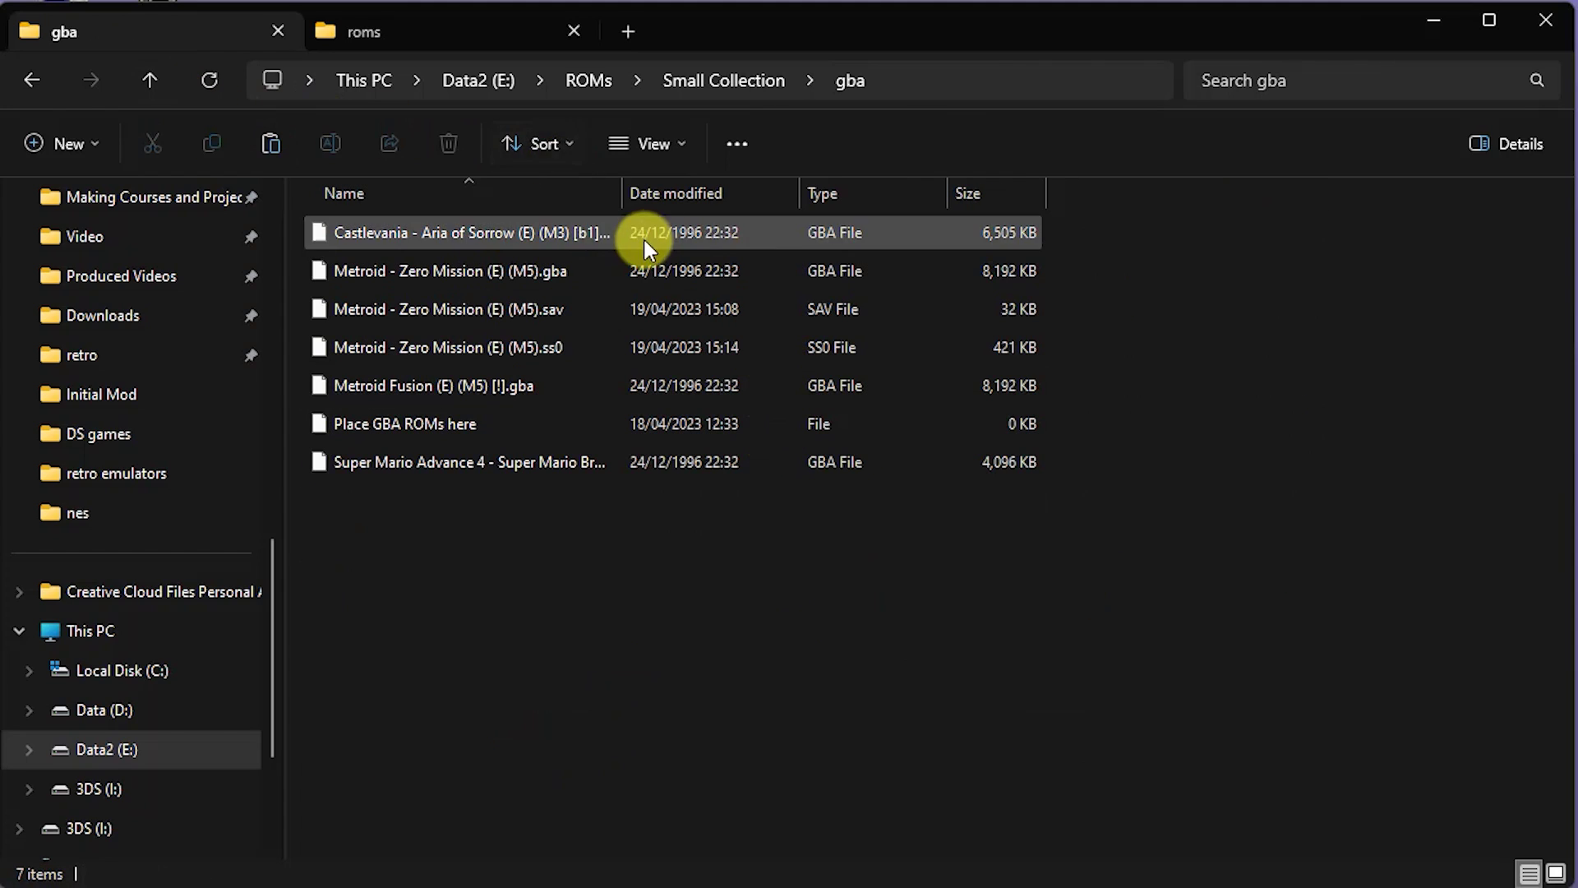
left_click_drag(622, 188, 770, 189)
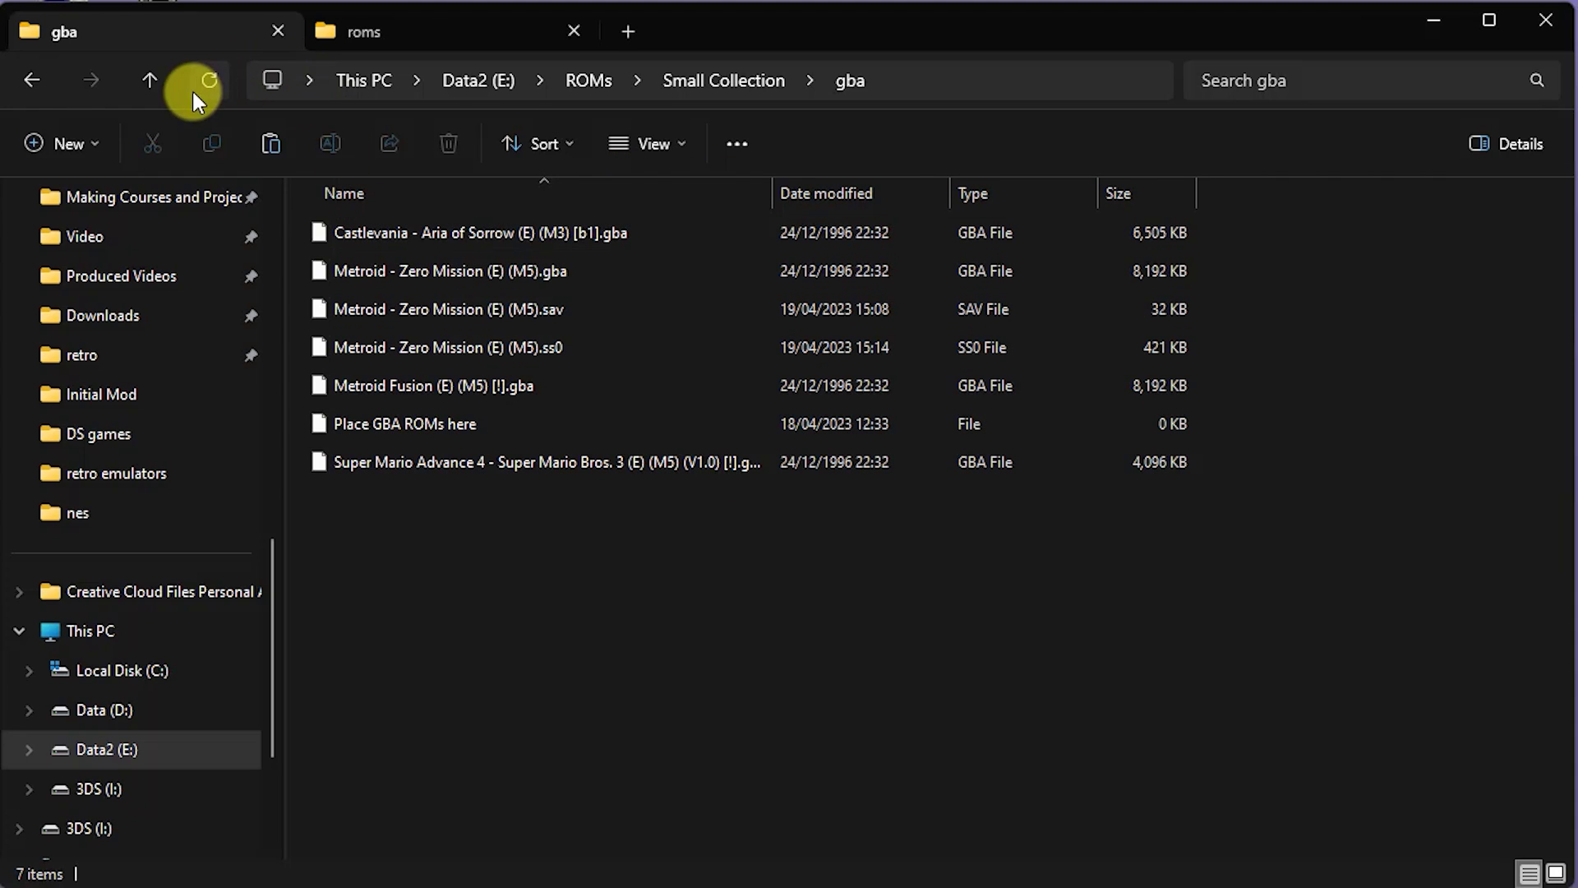
left_click(149, 80)
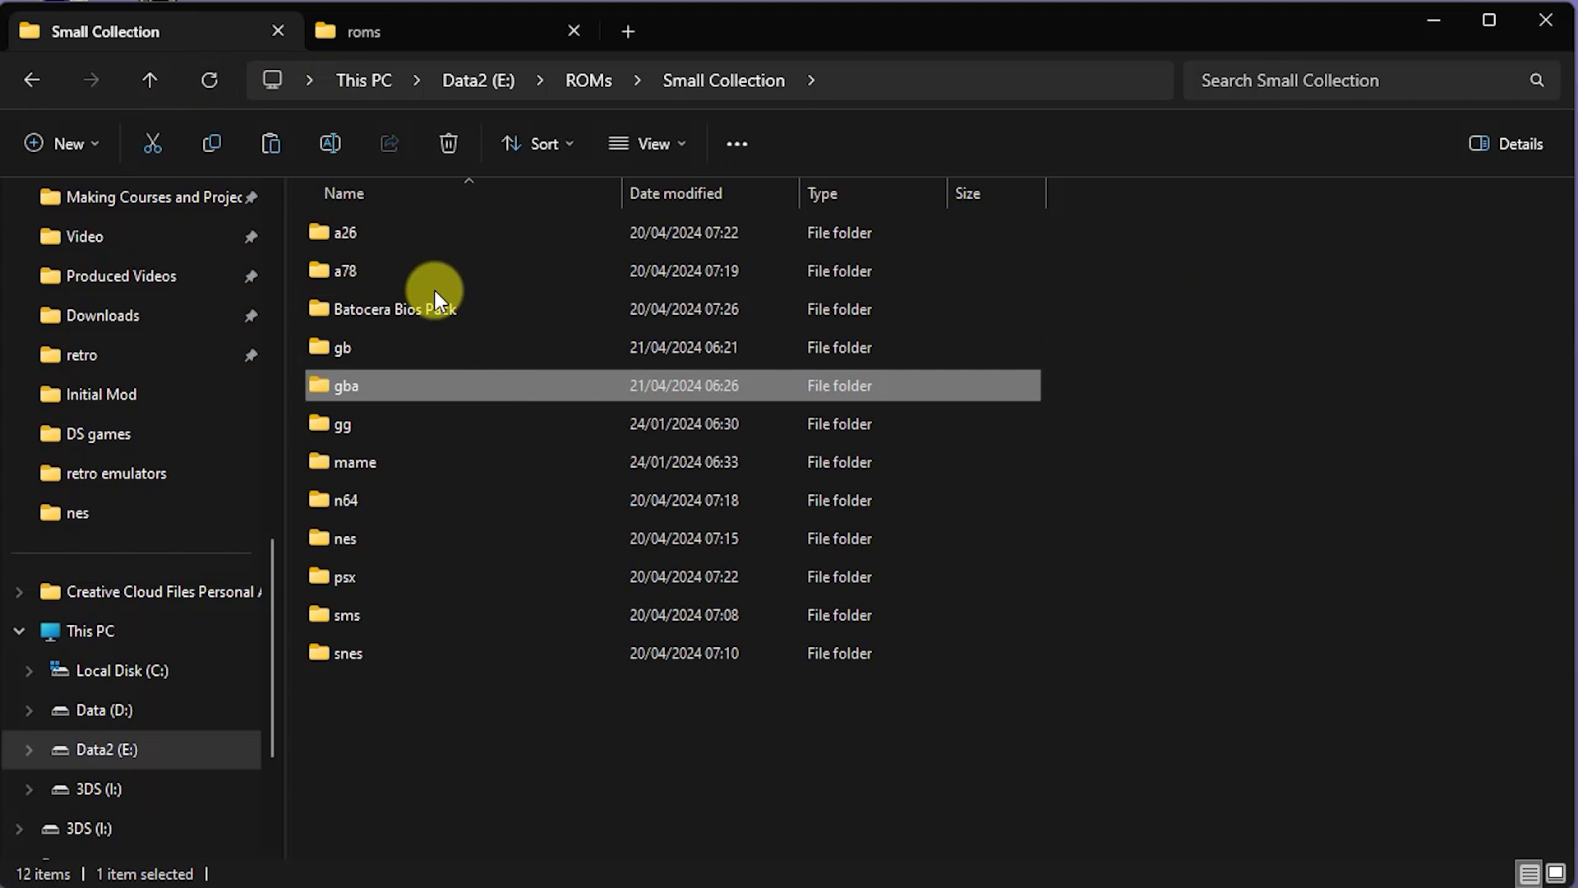
Step: Copy the a26, a78, gb, gba, gg, nes, sms and snes folders from Small Collection into the 3DS (I:) drive's roms folder
mouse_move(356, 235)
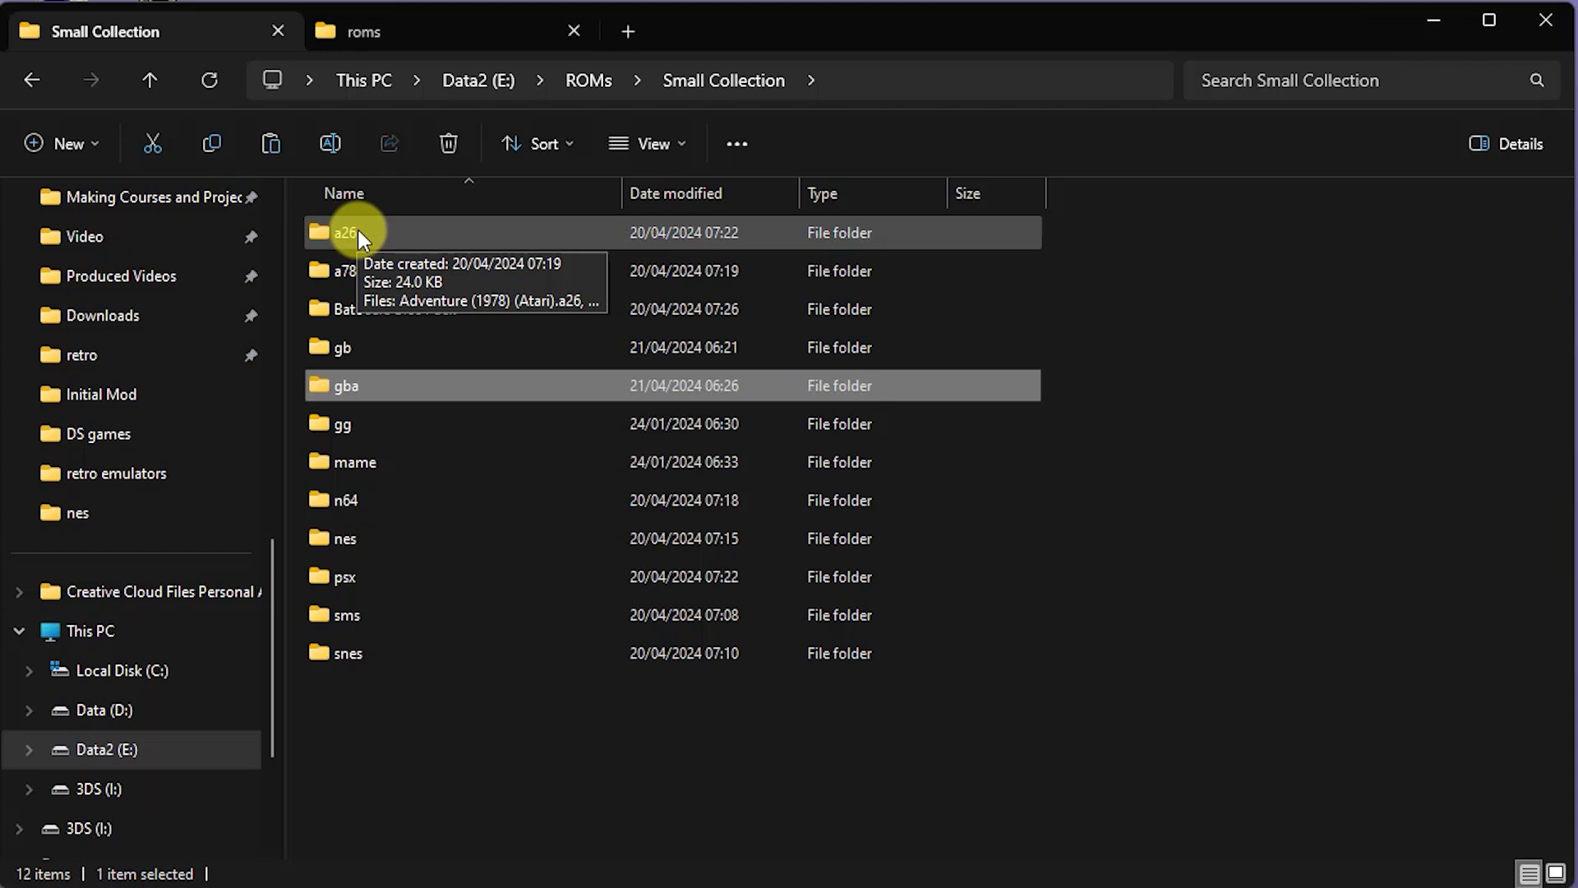
left_click(329, 234)
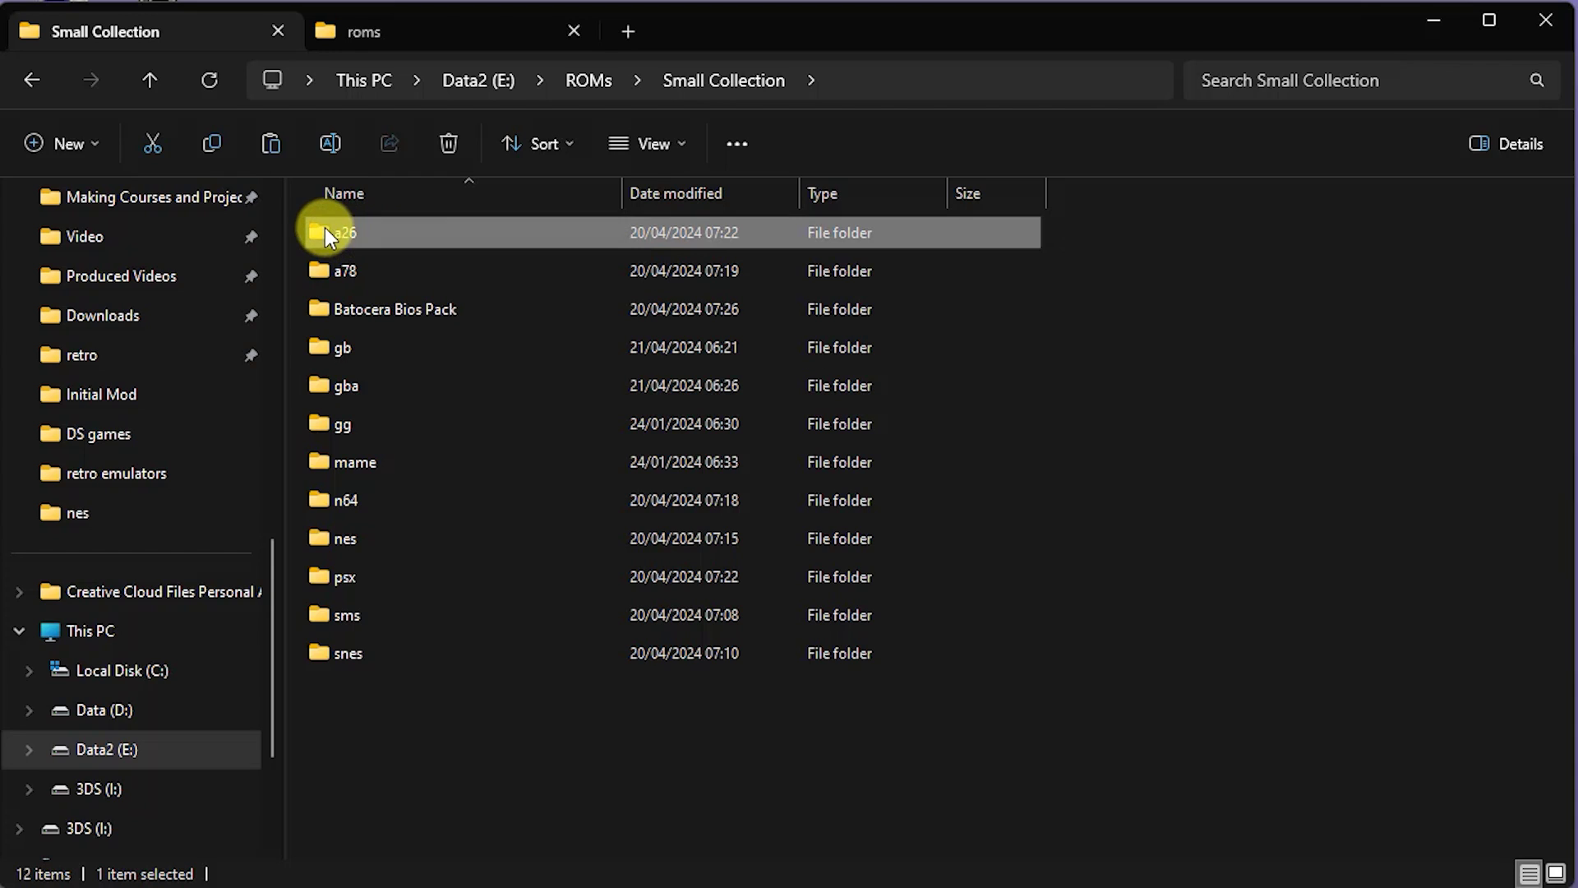
left_click(328, 271, "ctrl")
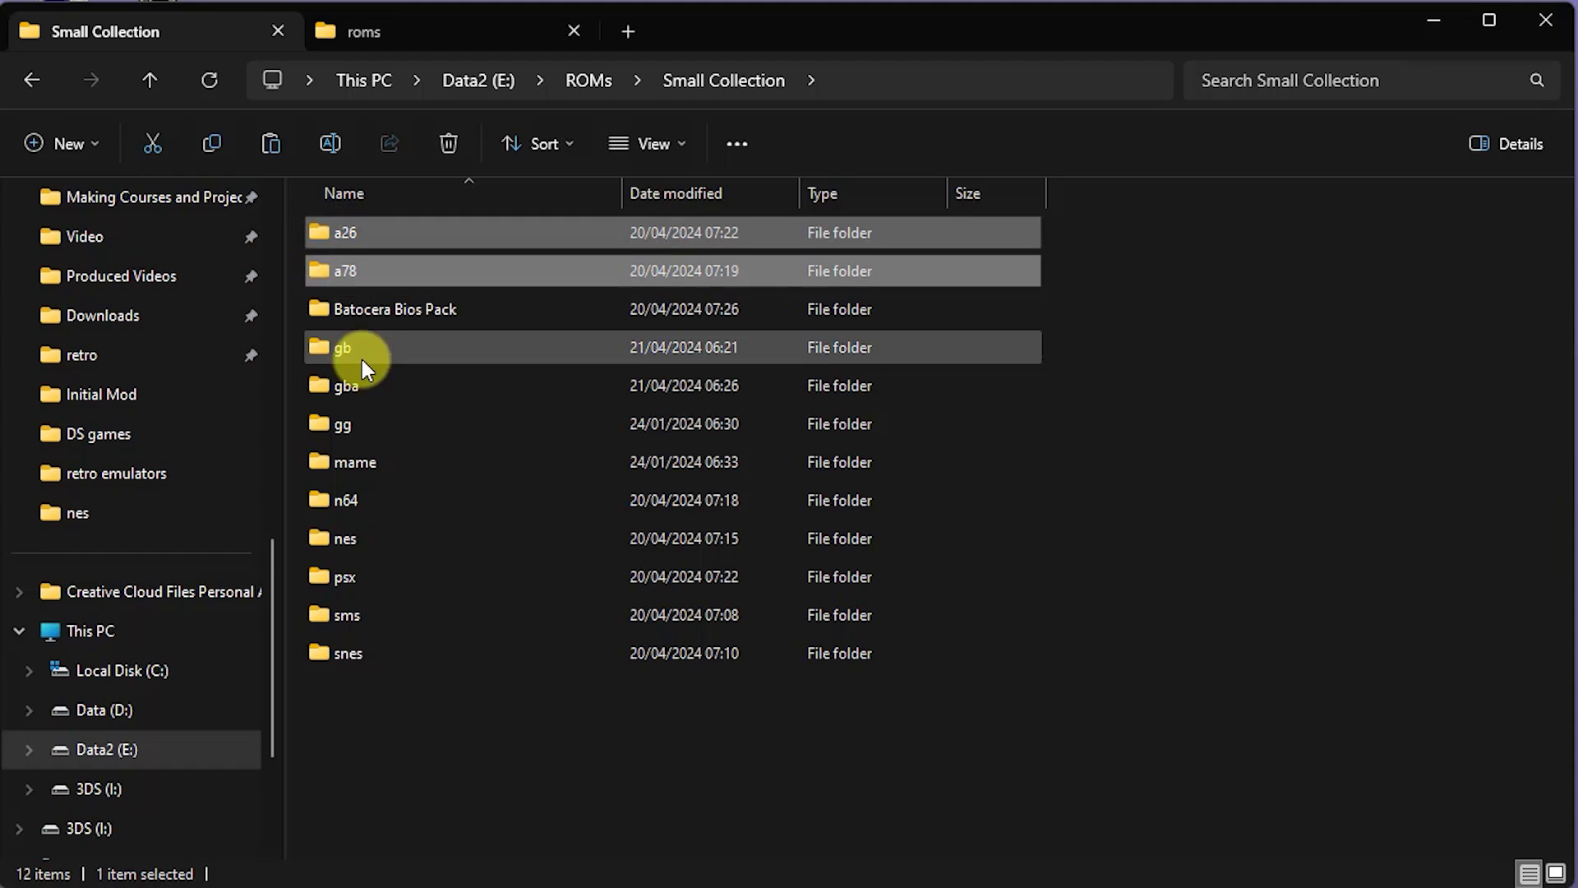
left_click(336, 345, "ctrl")
left_click(336, 386, "ctrl")
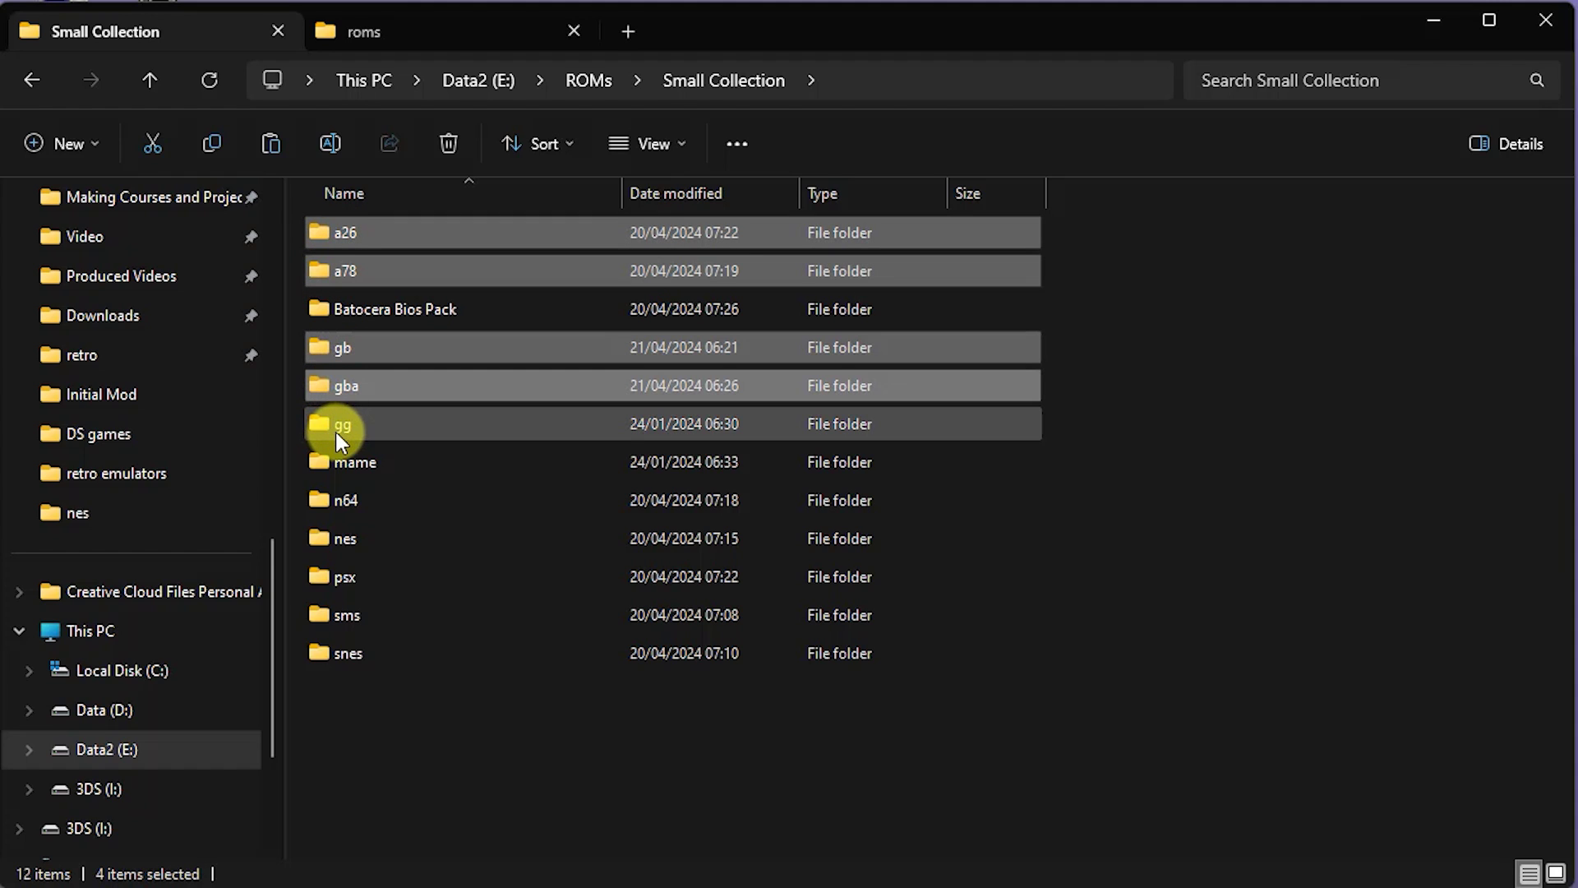
left_click(341, 425, "ctrl")
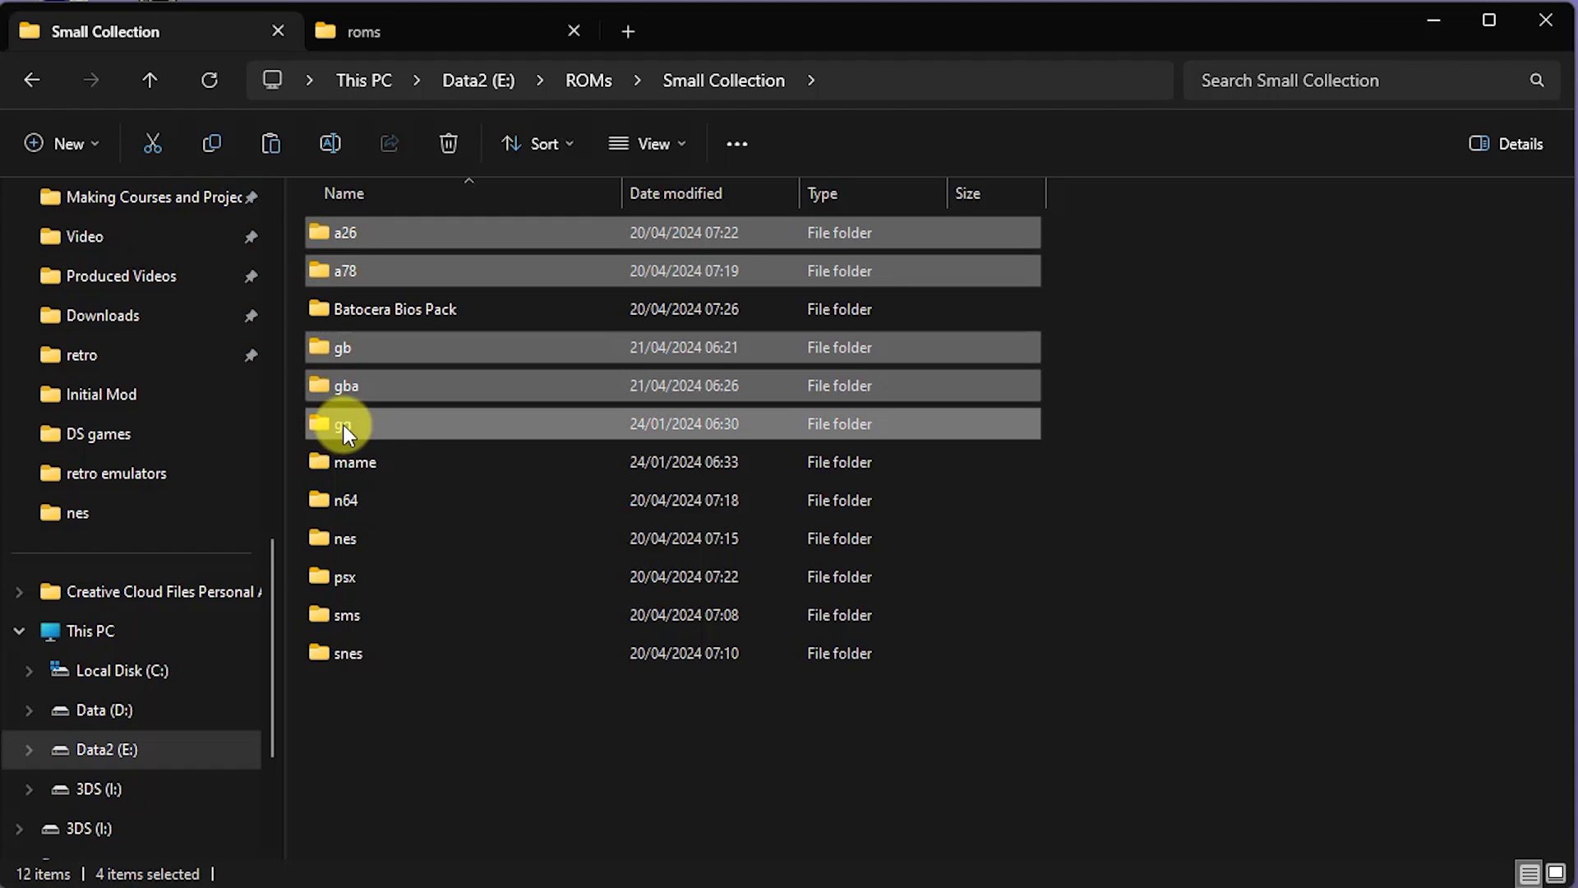
left_click(347, 536, "ctrl")
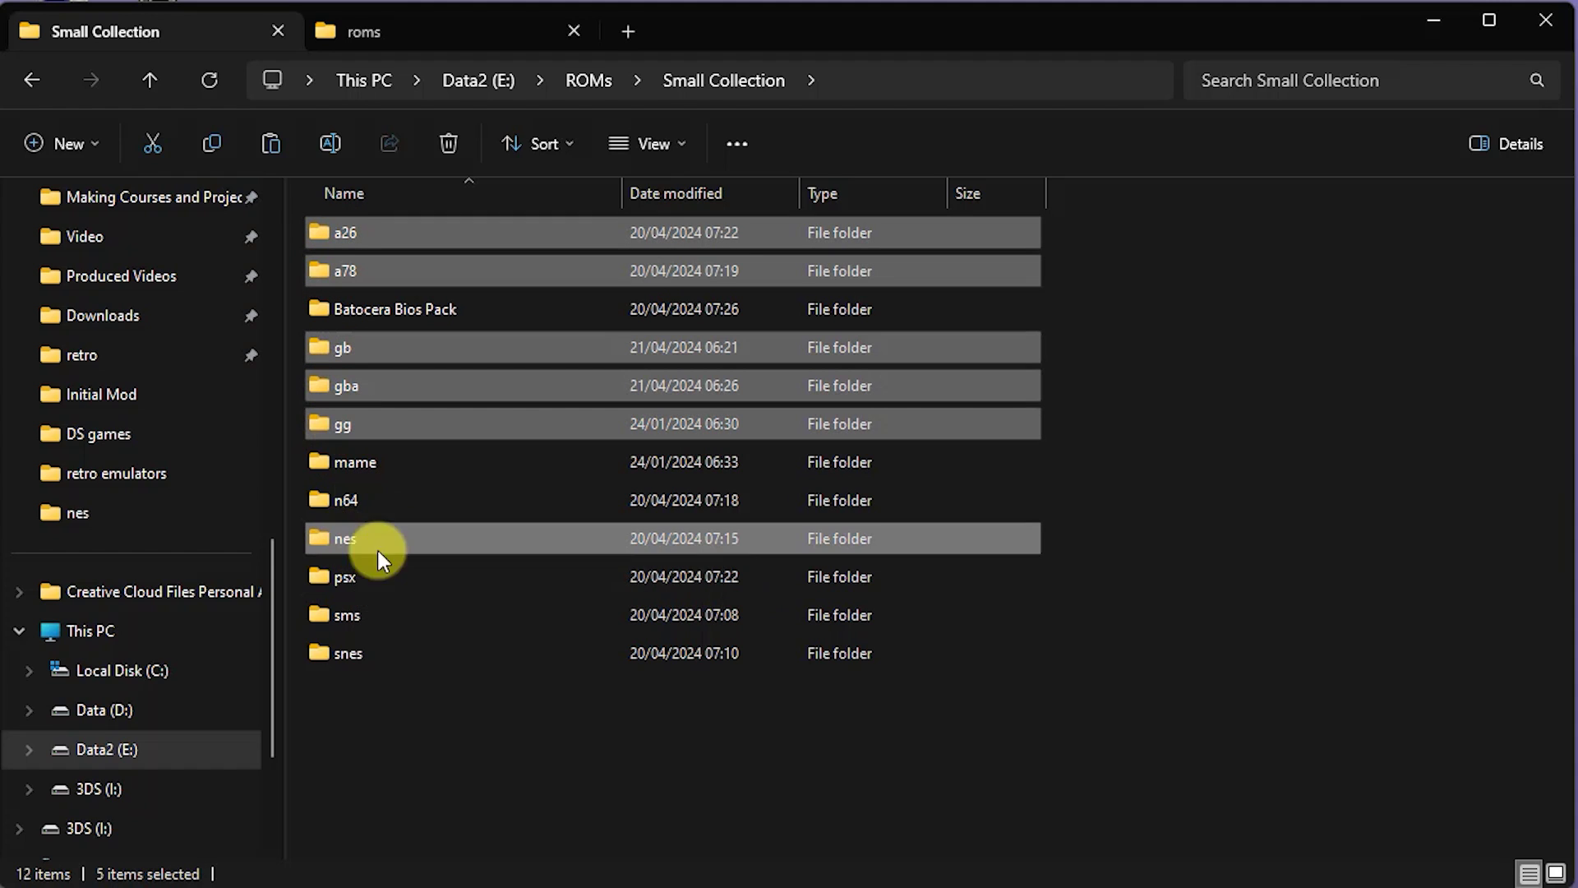
left_click(347, 616, "ctrl")
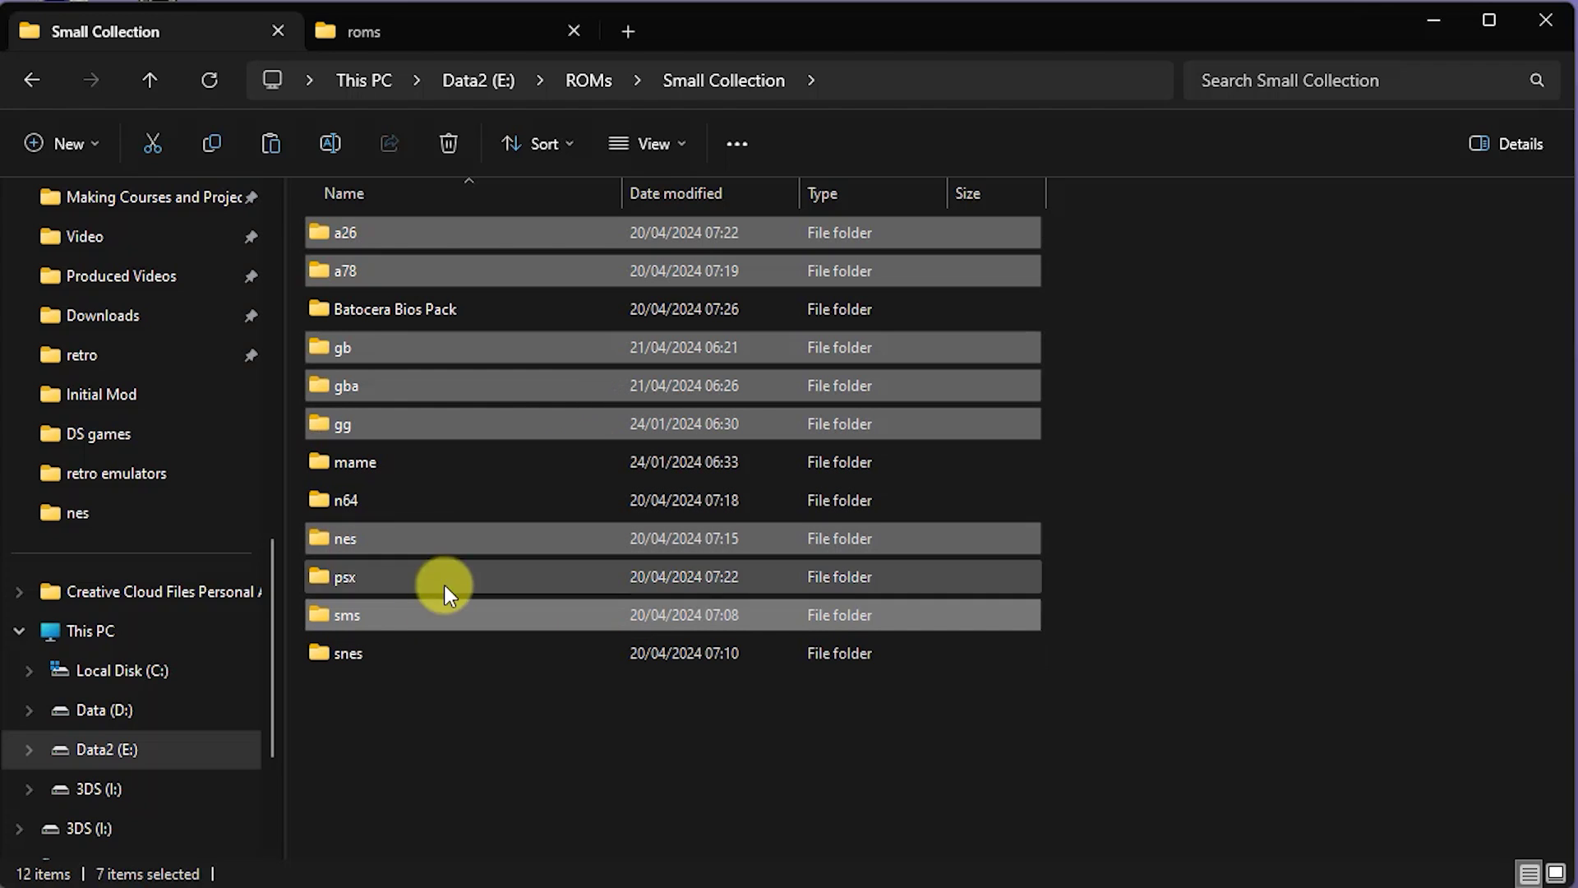
left_click(360, 651, "ctrl")
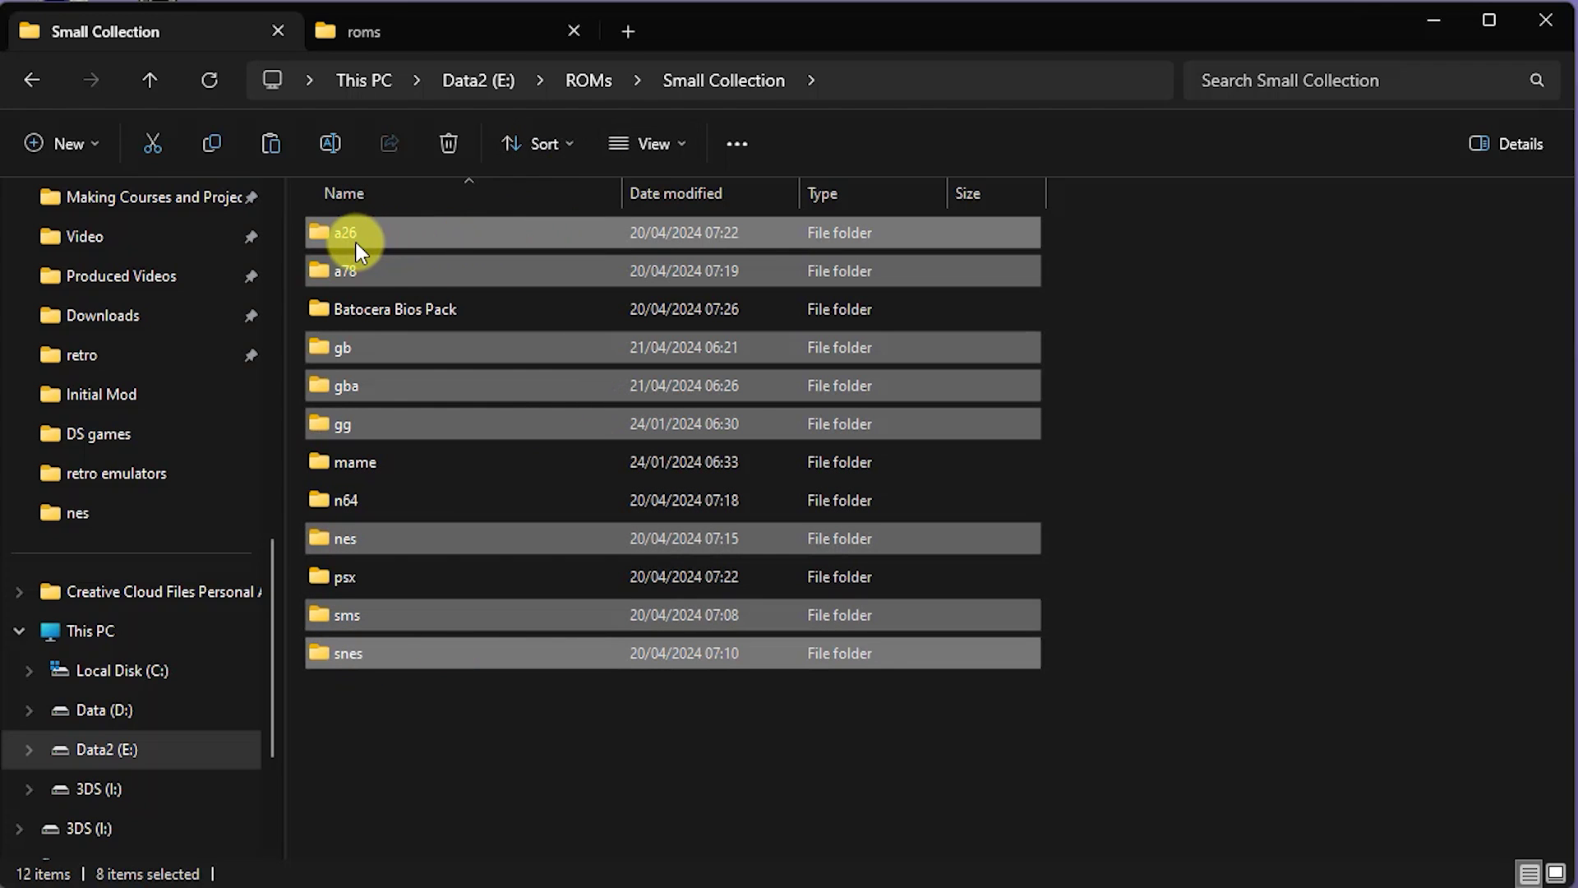
left_click_drag(359, 231, 1149, 484)
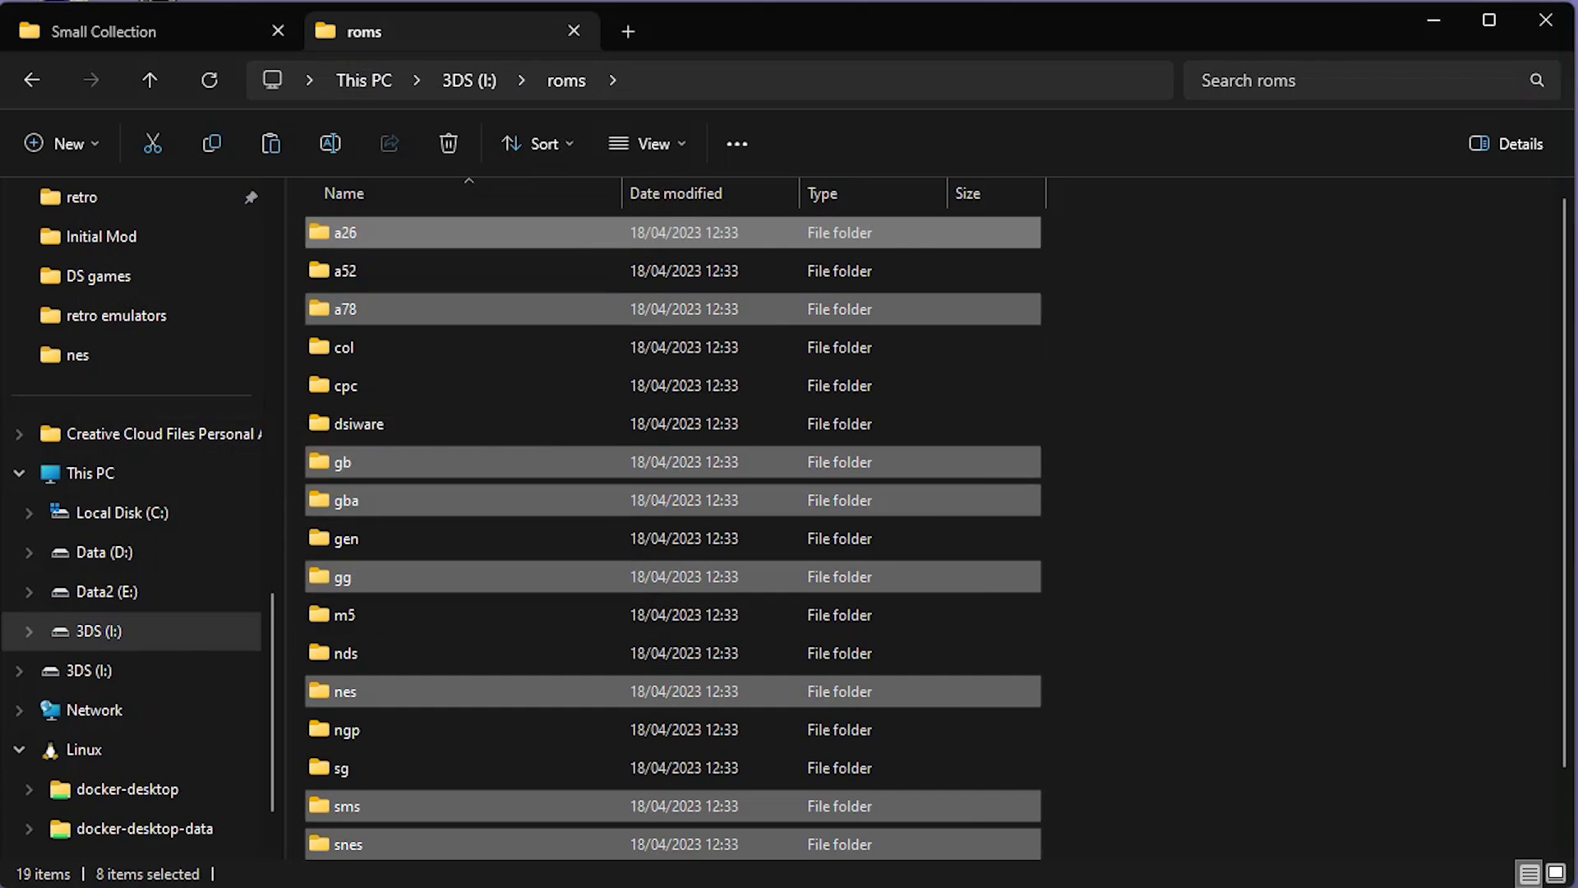
Step: Clear the selection and check the files in the a26 folder inside the 3DS drive's roms folder
left_click(1402, 451)
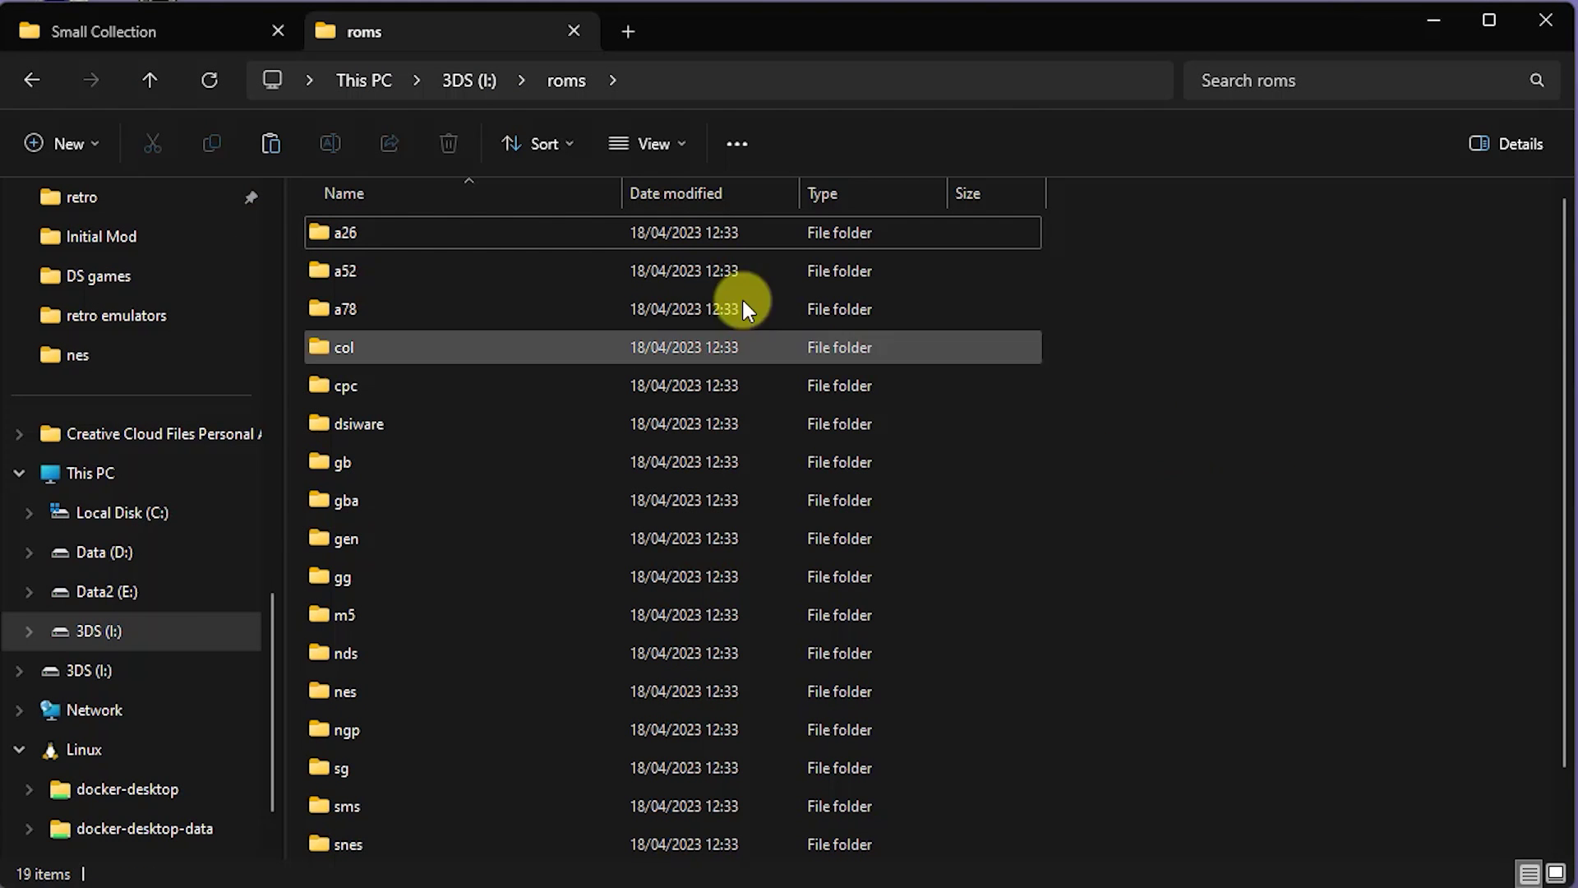
double_click(365, 233)
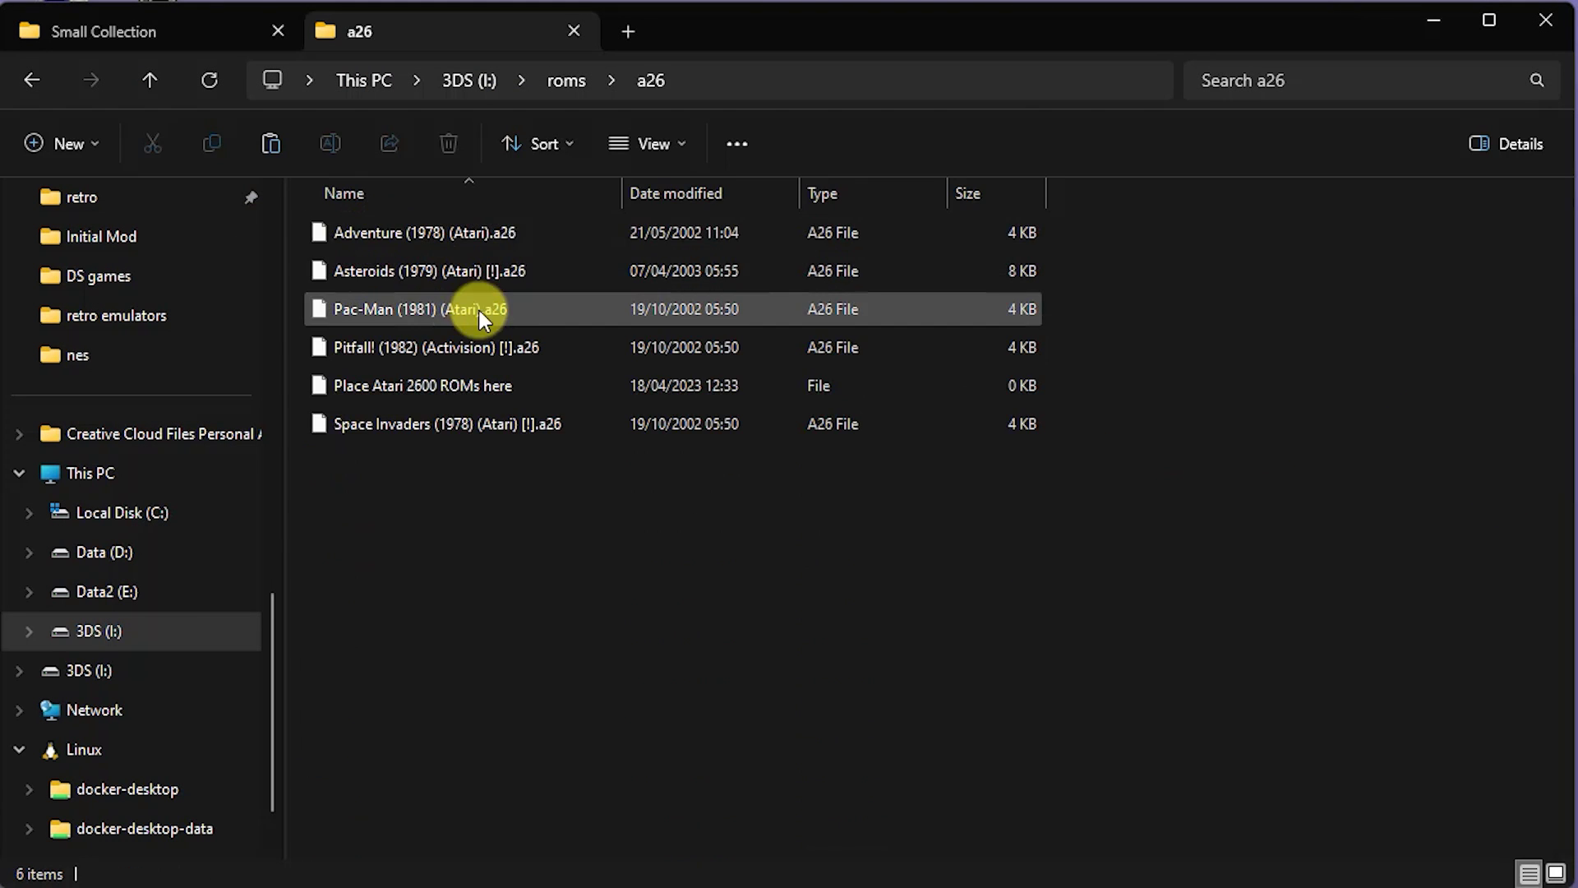
left_click(161, 85)
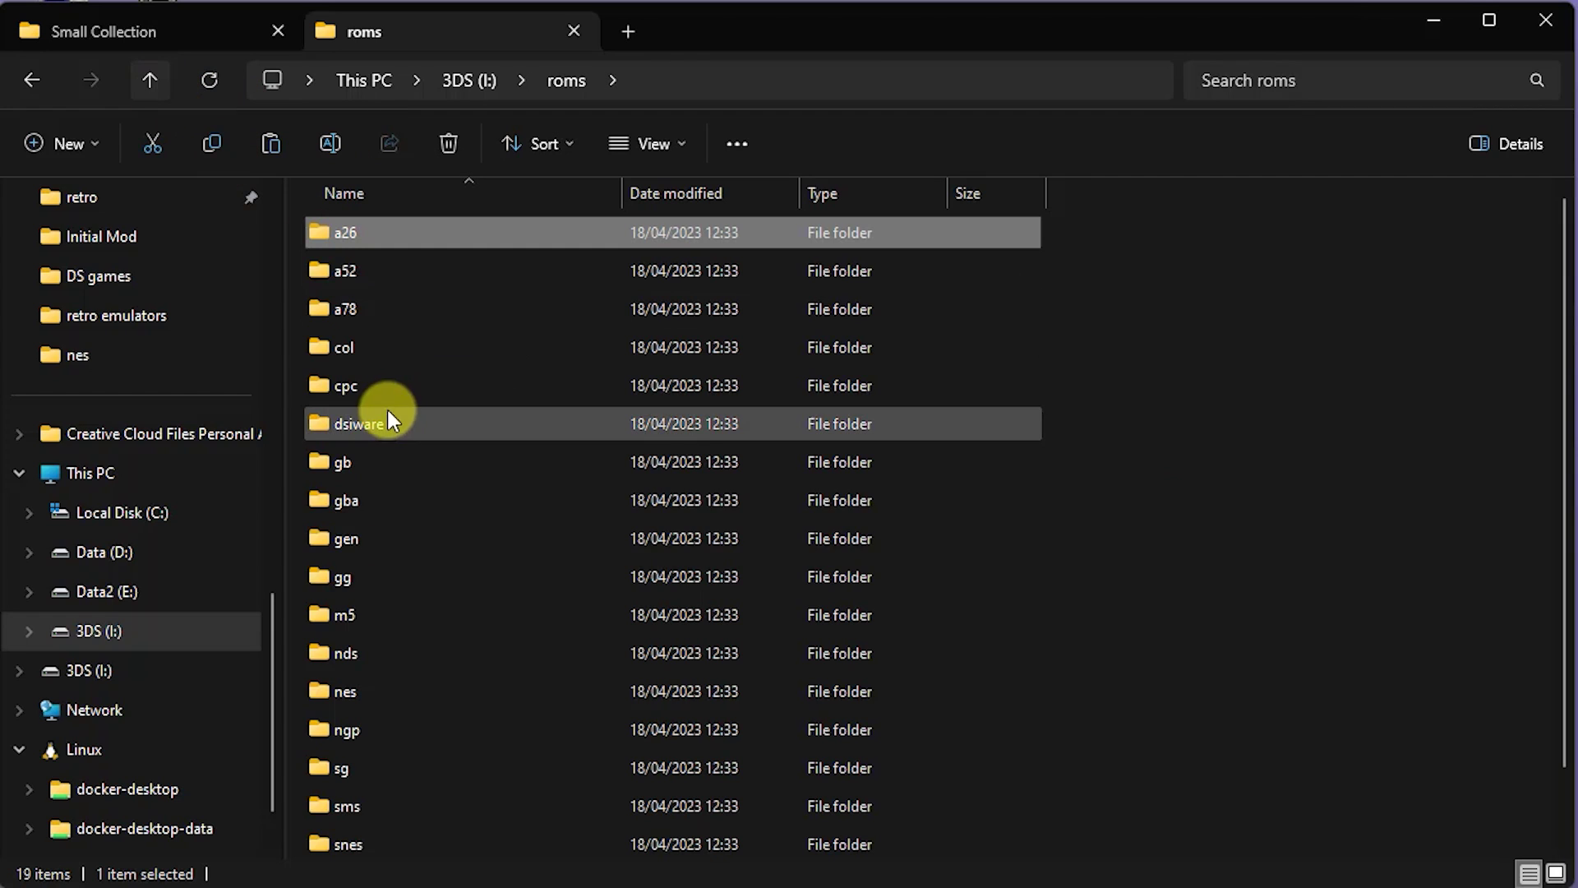
Step: Check the ROM files in the gba and gb folders inside the 3DS drive's roms folder
double_click(355, 501)
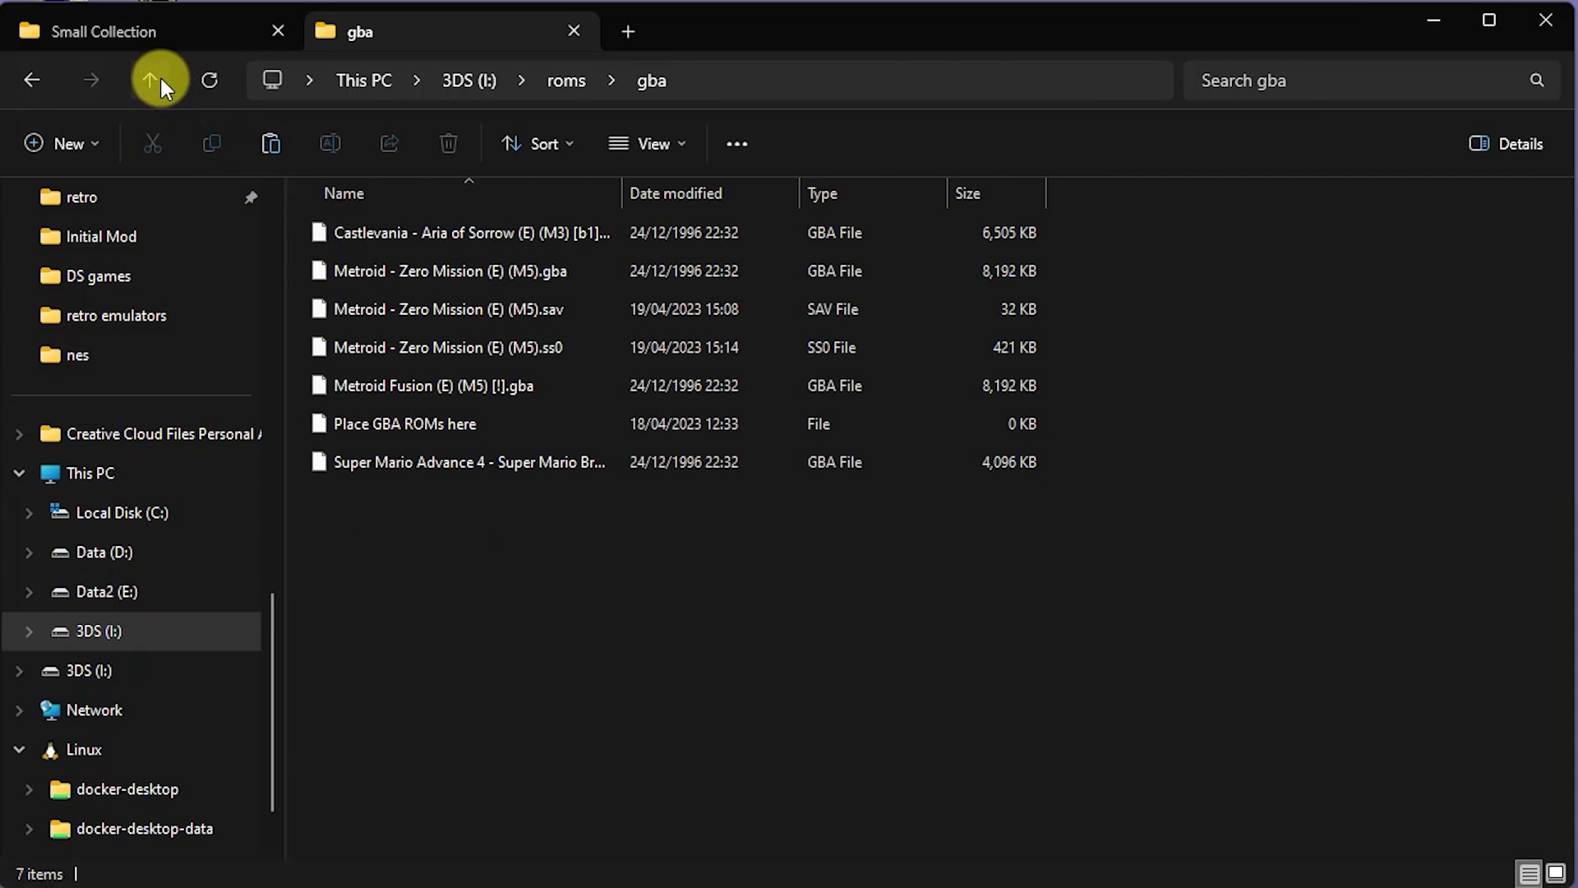
left_click(158, 74)
double_click(347, 465)
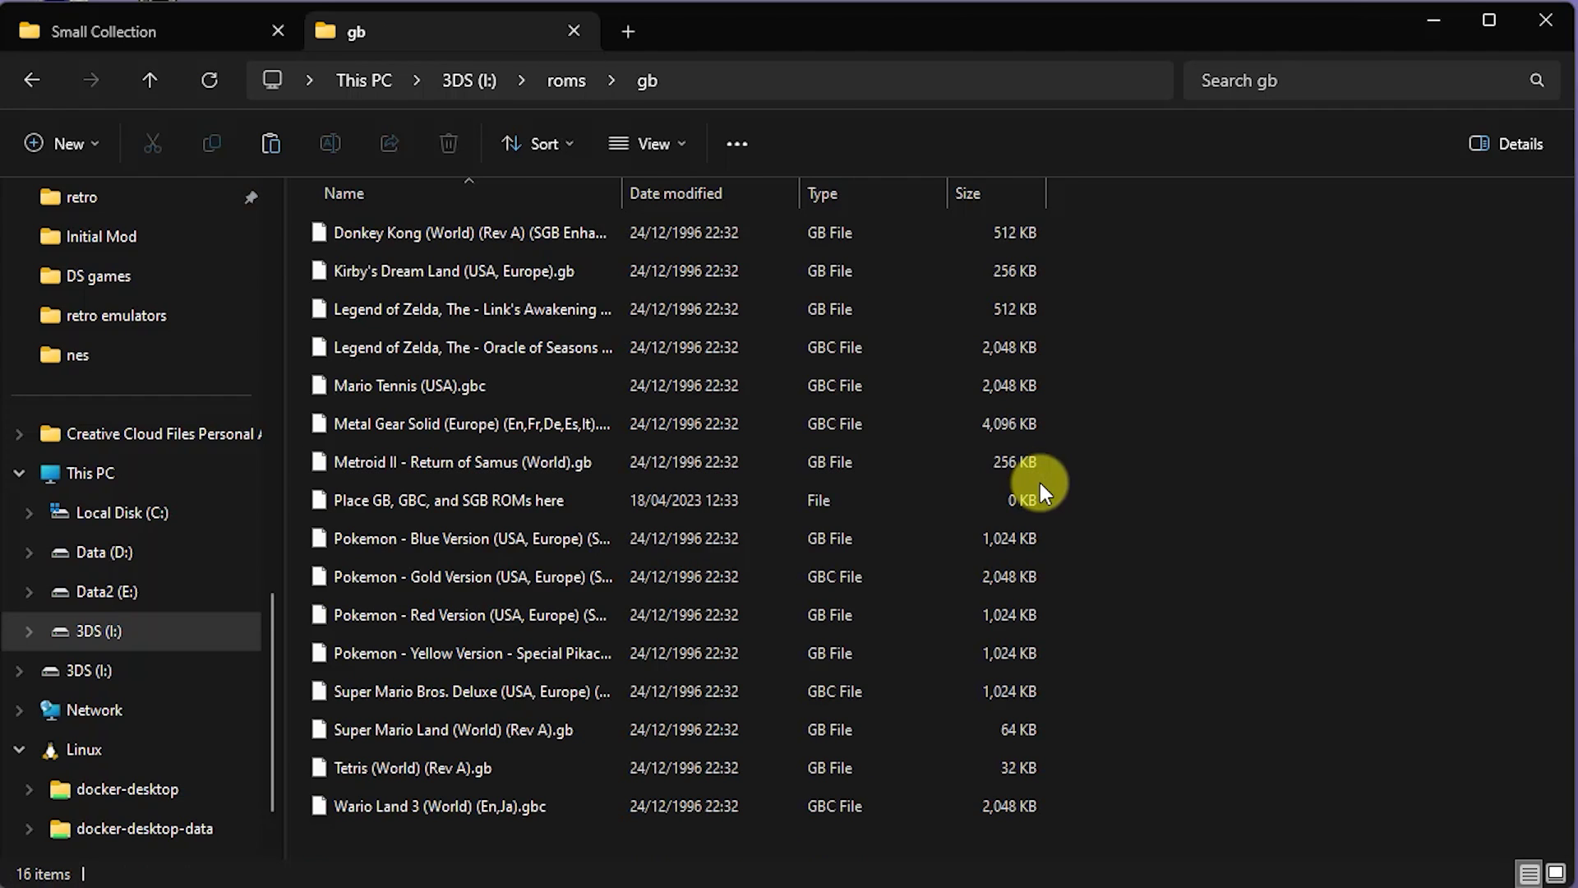
left_click(148, 82)
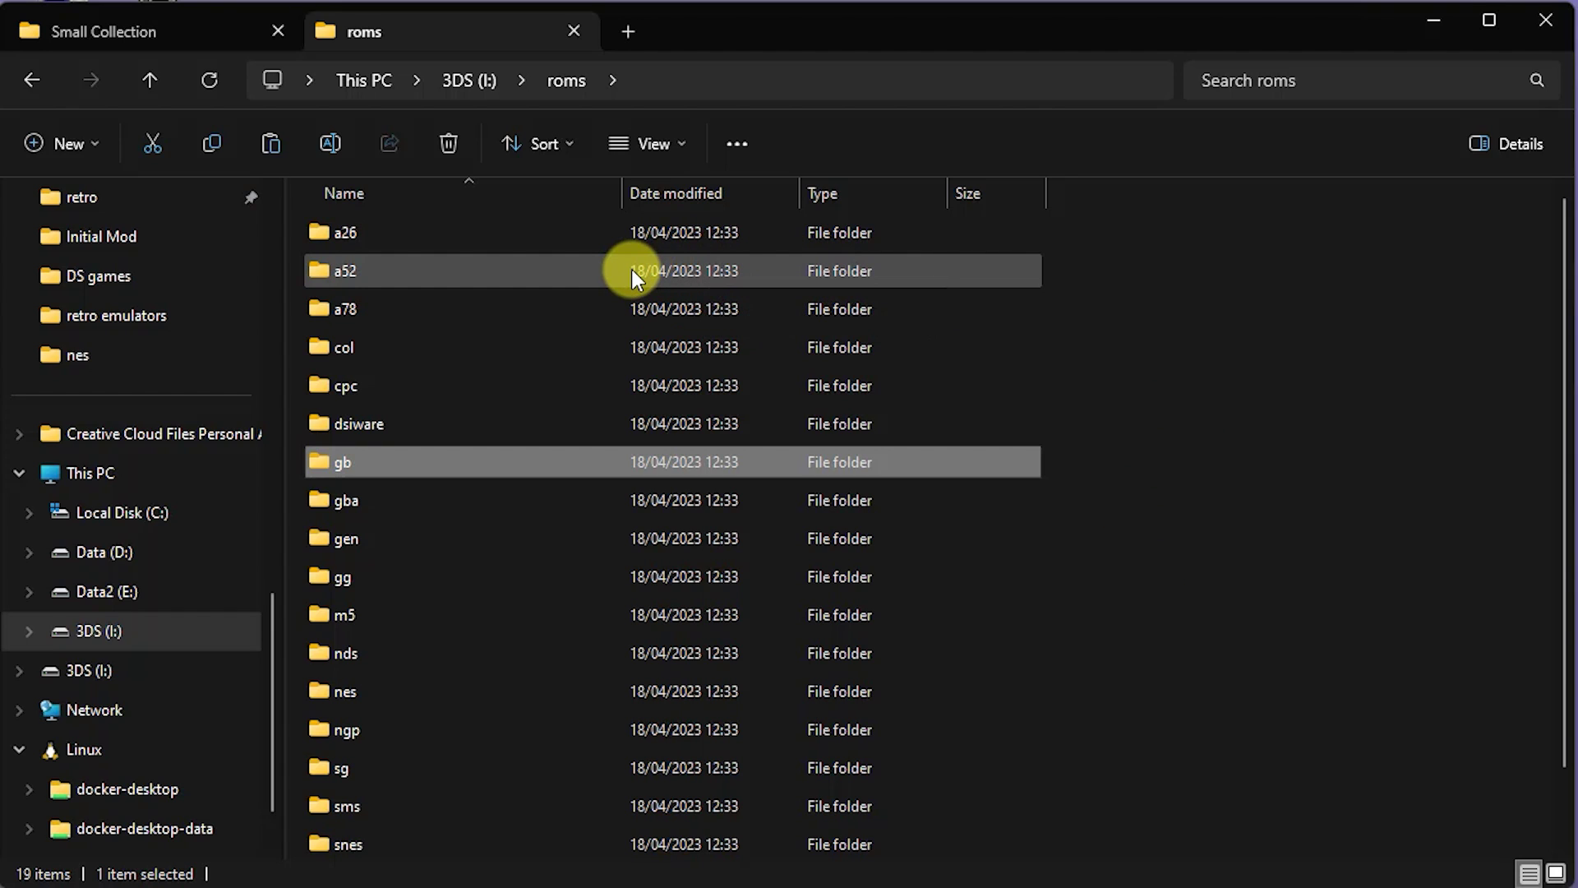
Step: Open the 3DS drive's root-level _gba folder in one tab and the bios folder of Small Collection's Batocera Bios Pack in the other
left_click(151, 83)
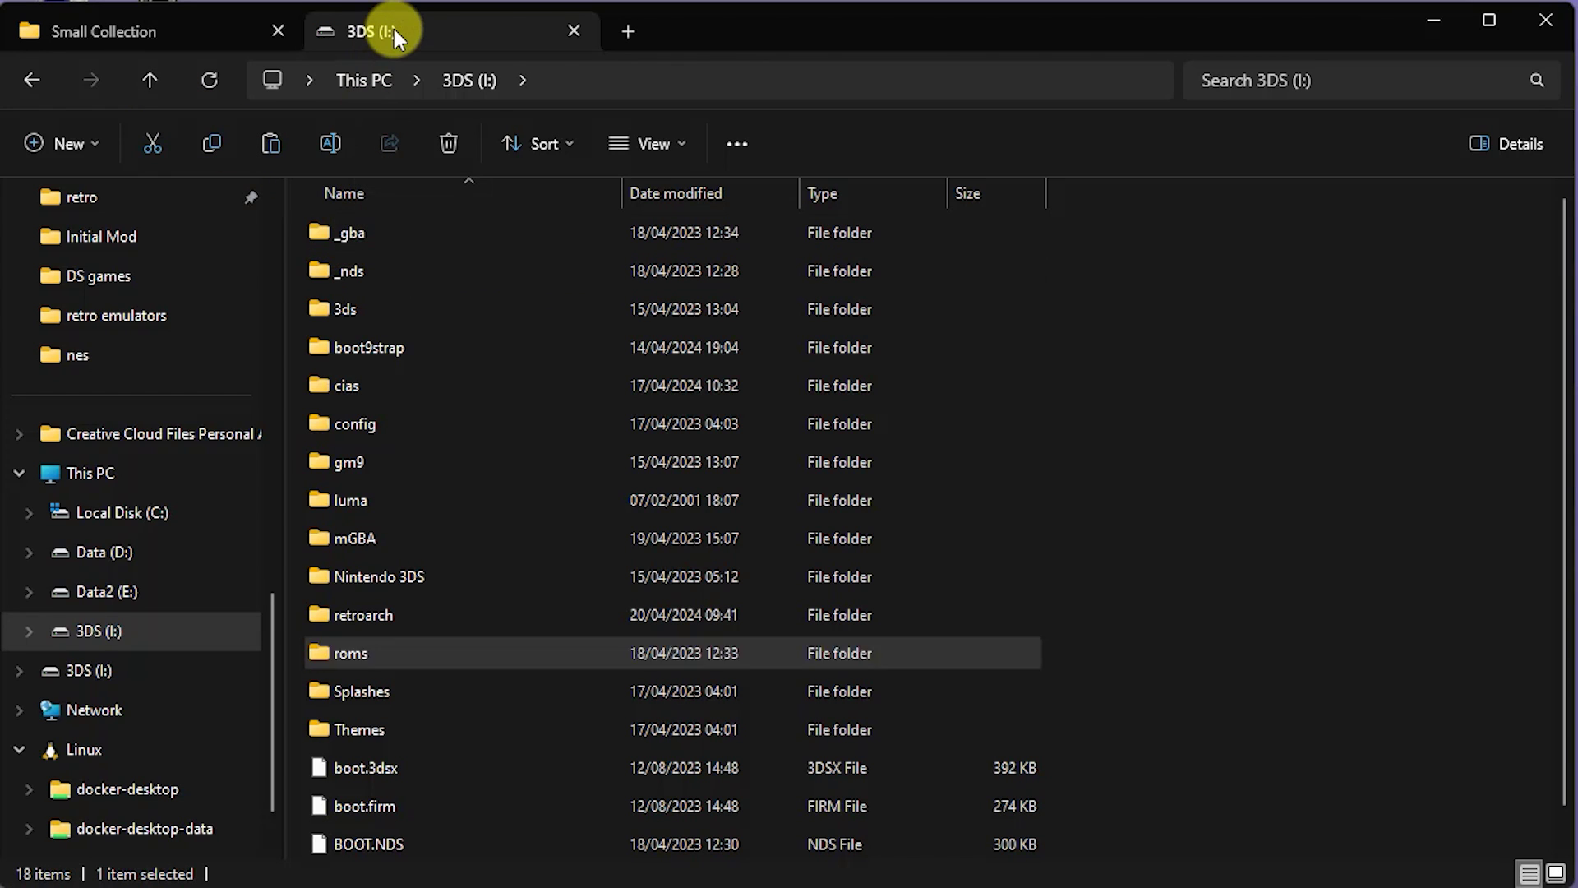
double_click(368, 233)
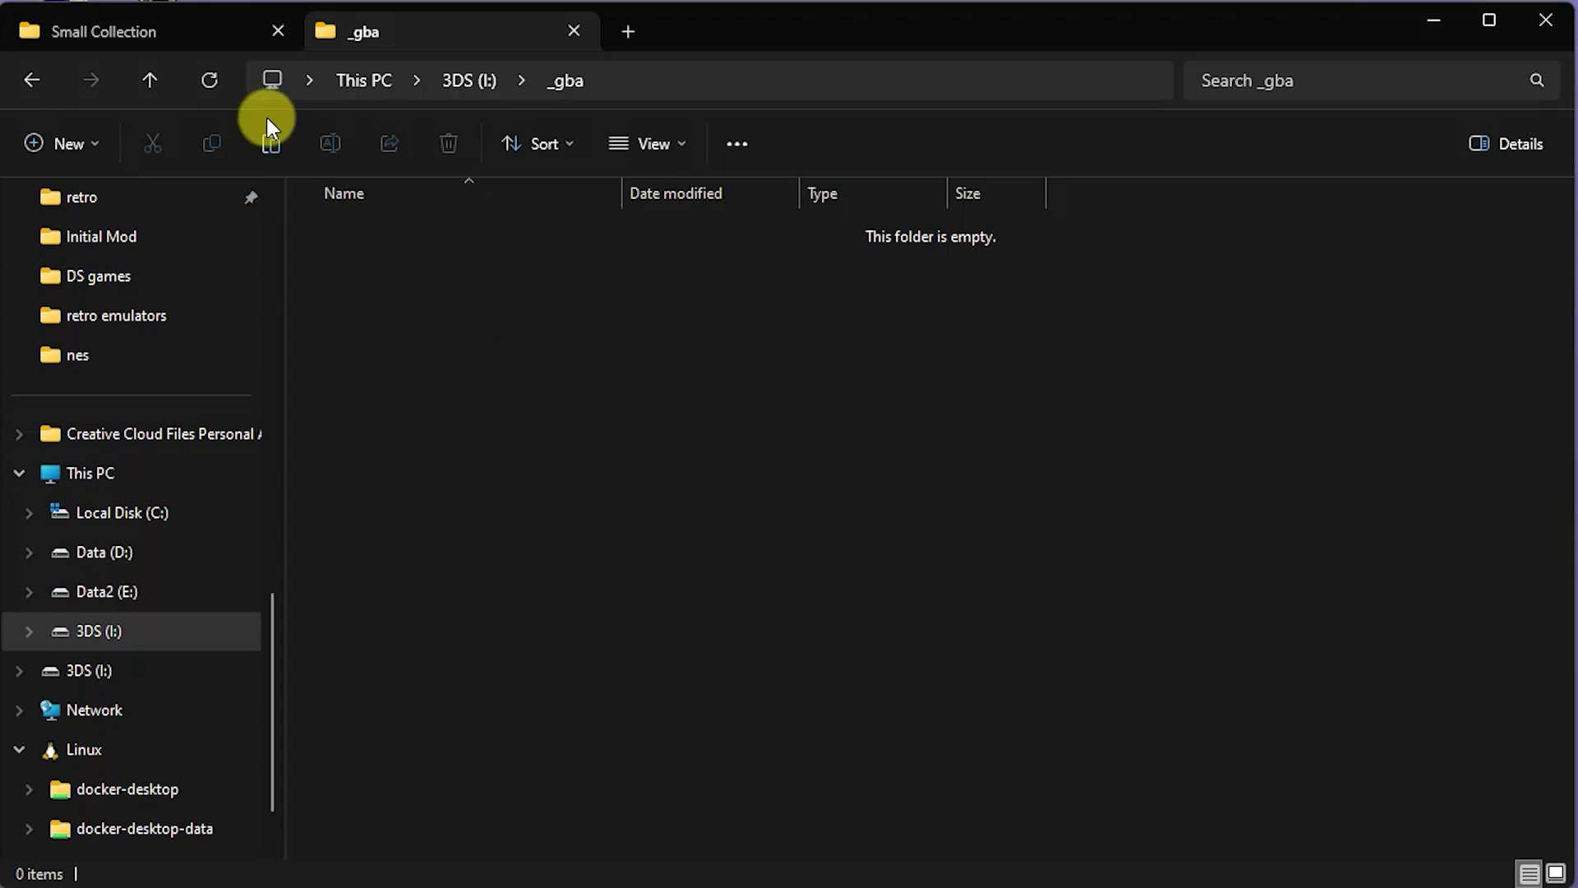
left_click(100, 33)
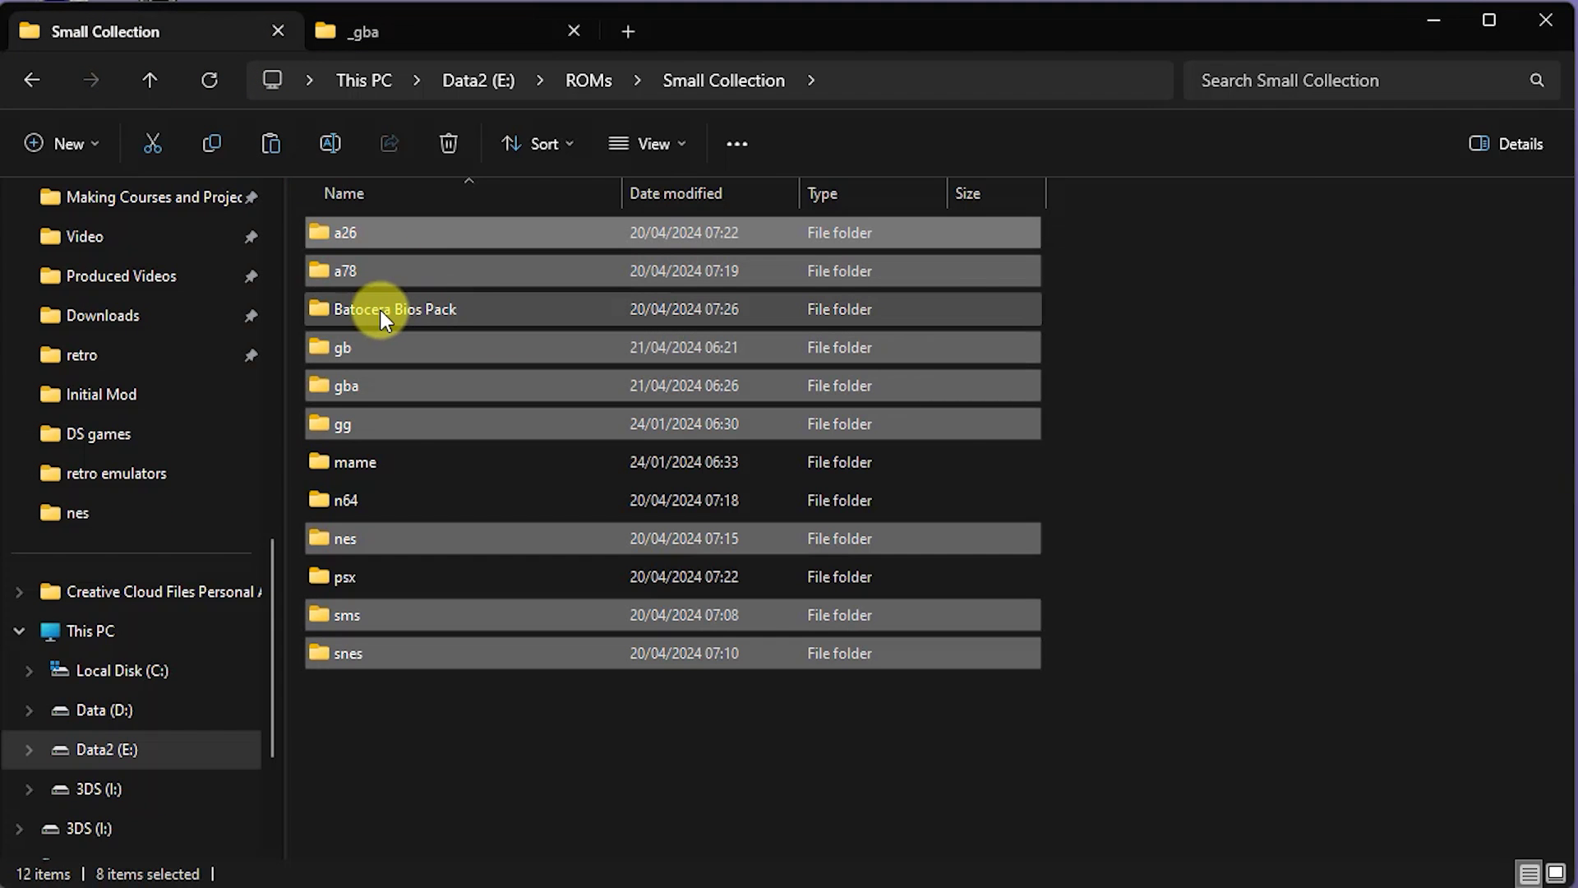
mouse_move(380, 310)
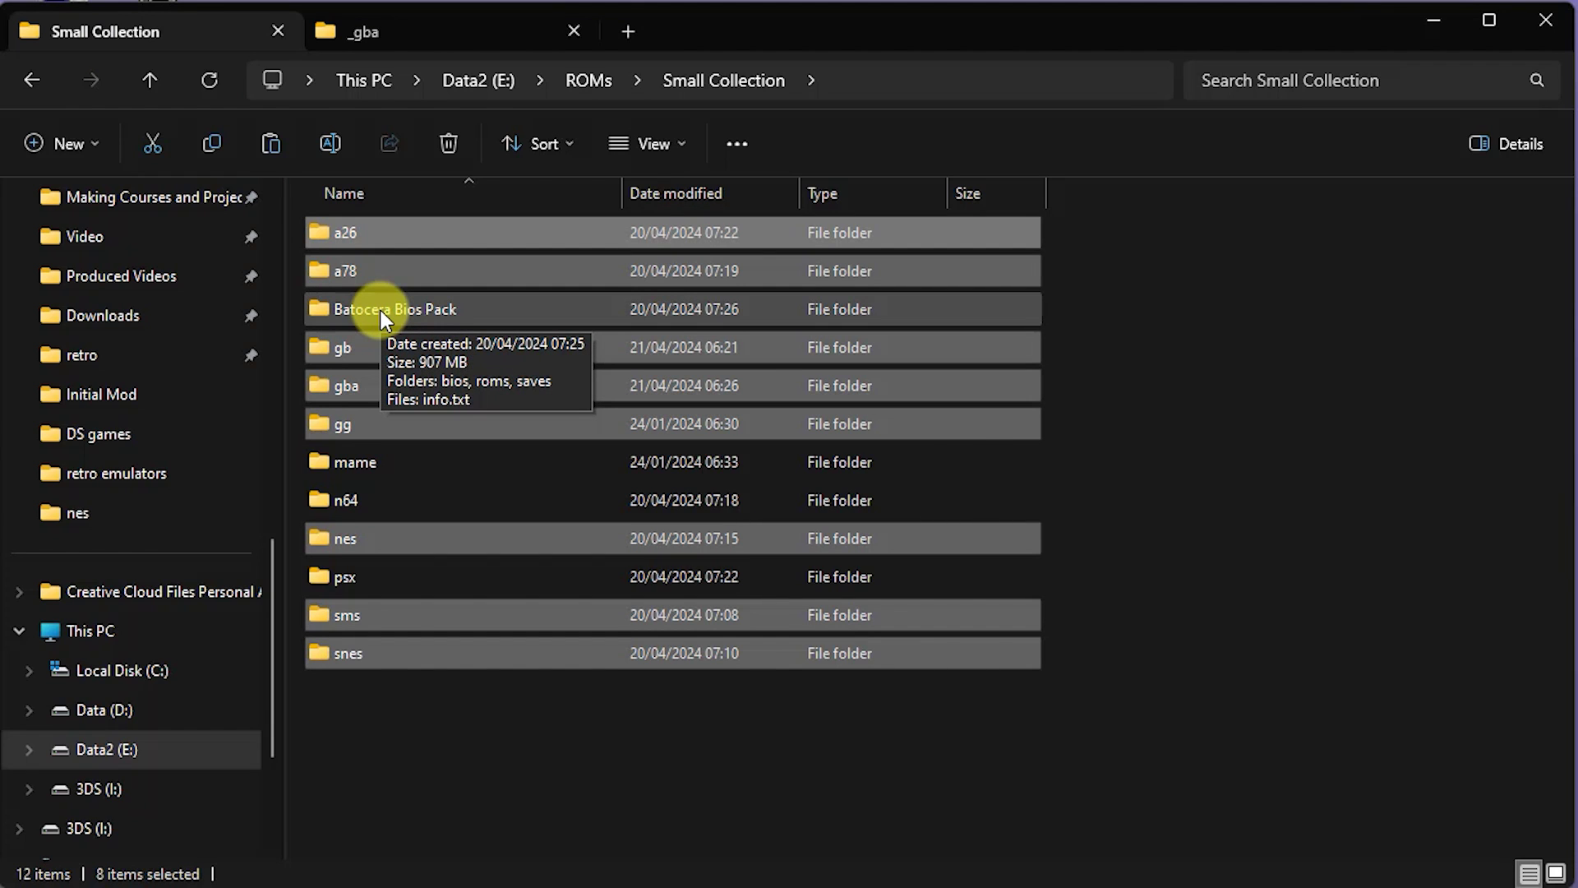
double_click(380, 310)
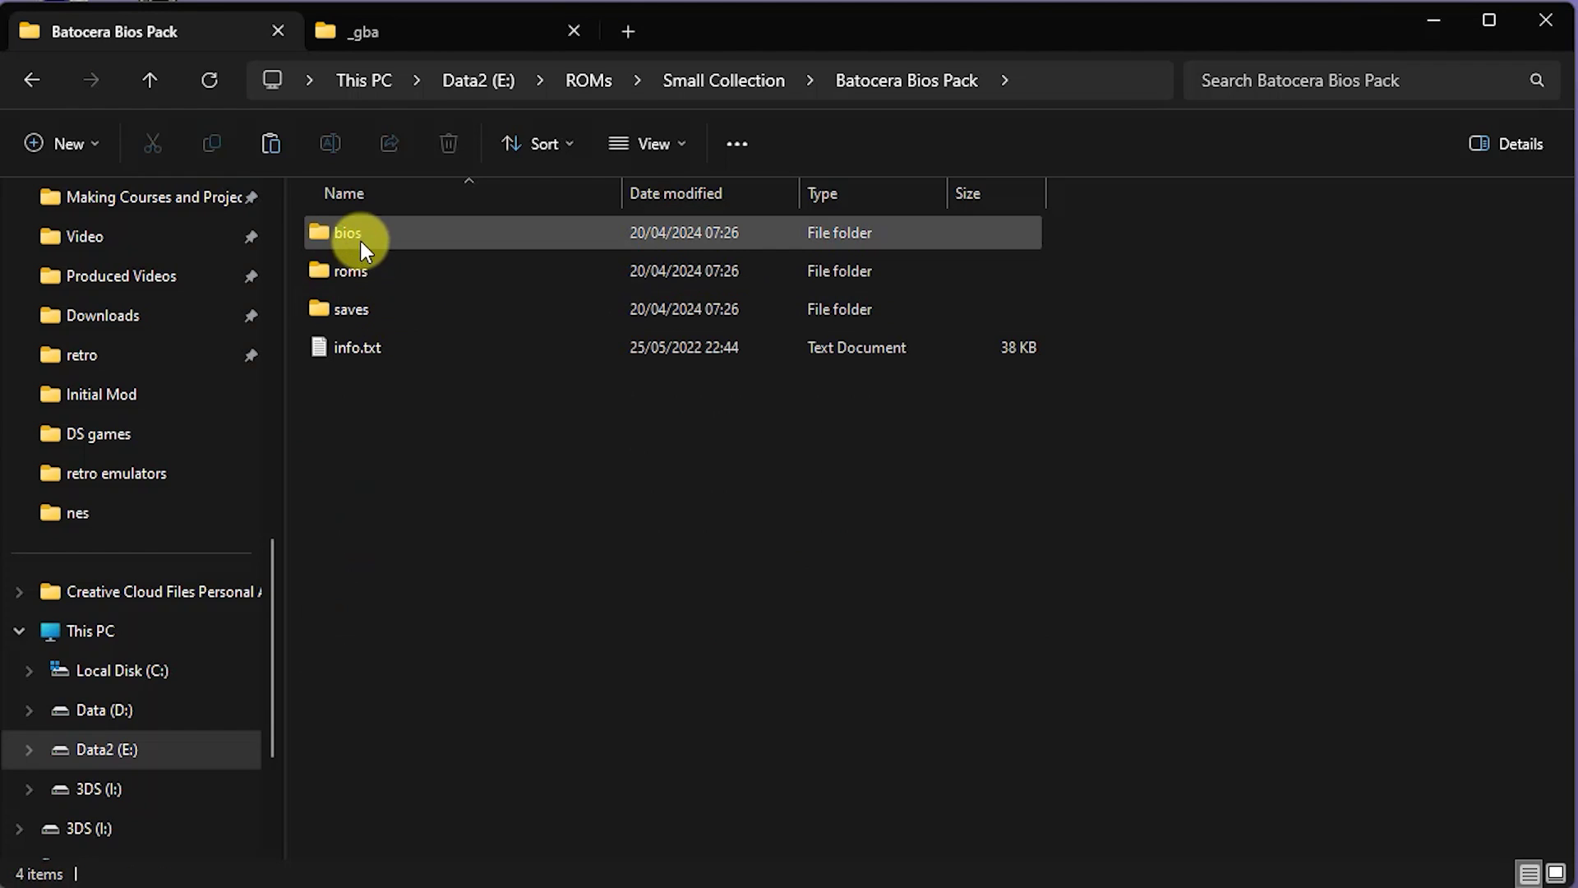
double_click(358, 233)
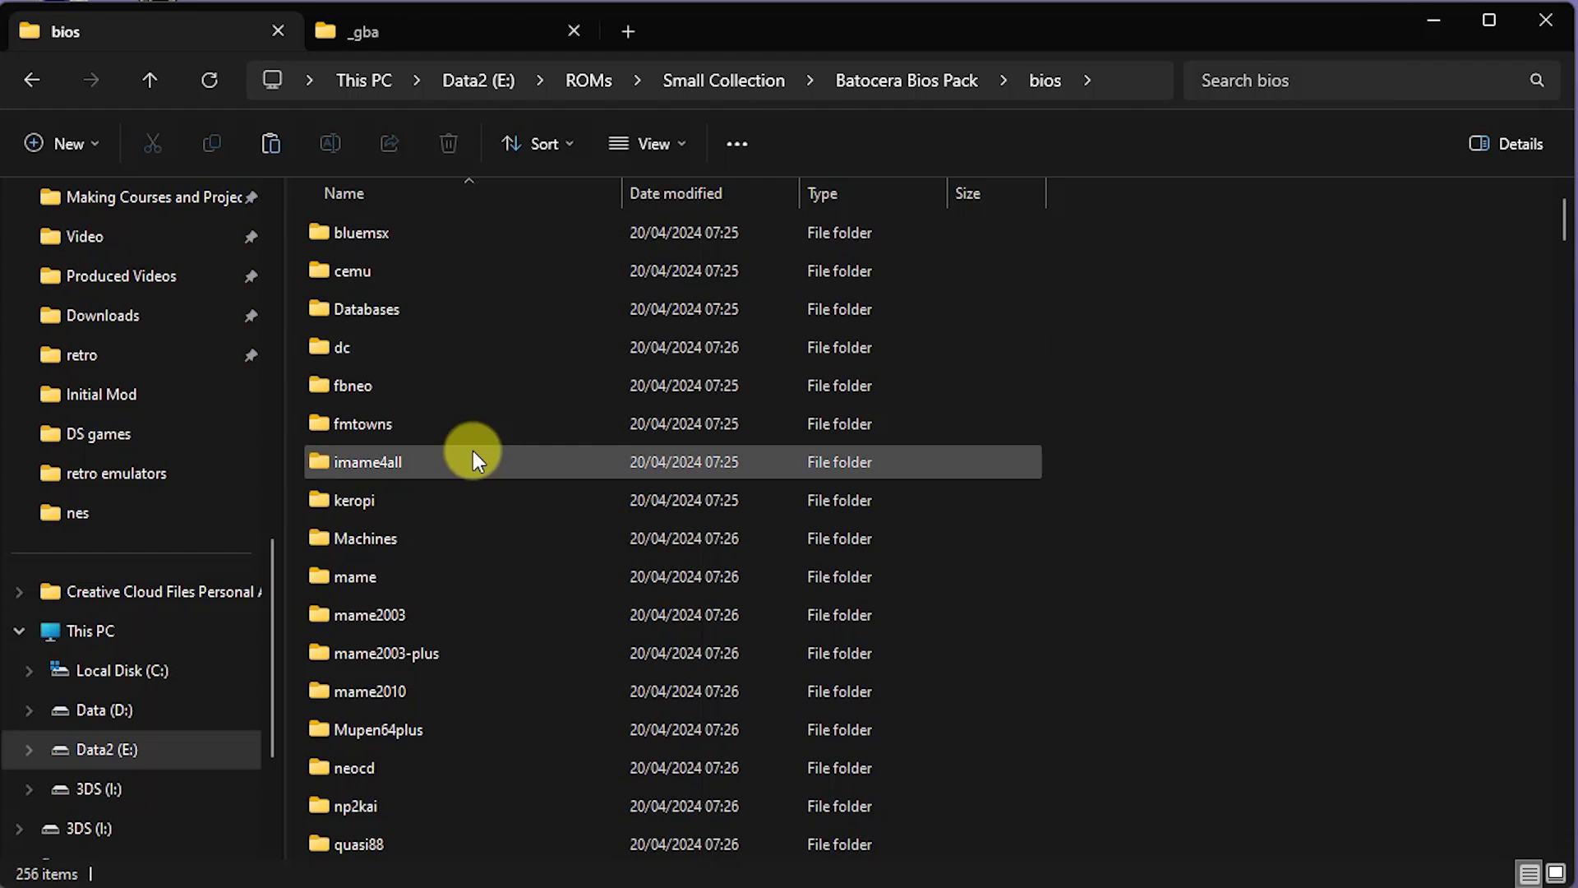
Step: Copy gba_bios.bin from the Batocera Bios Pack's bios folder into the 3DS drive's _gba folder
scroll(474, 457, "down", 15)
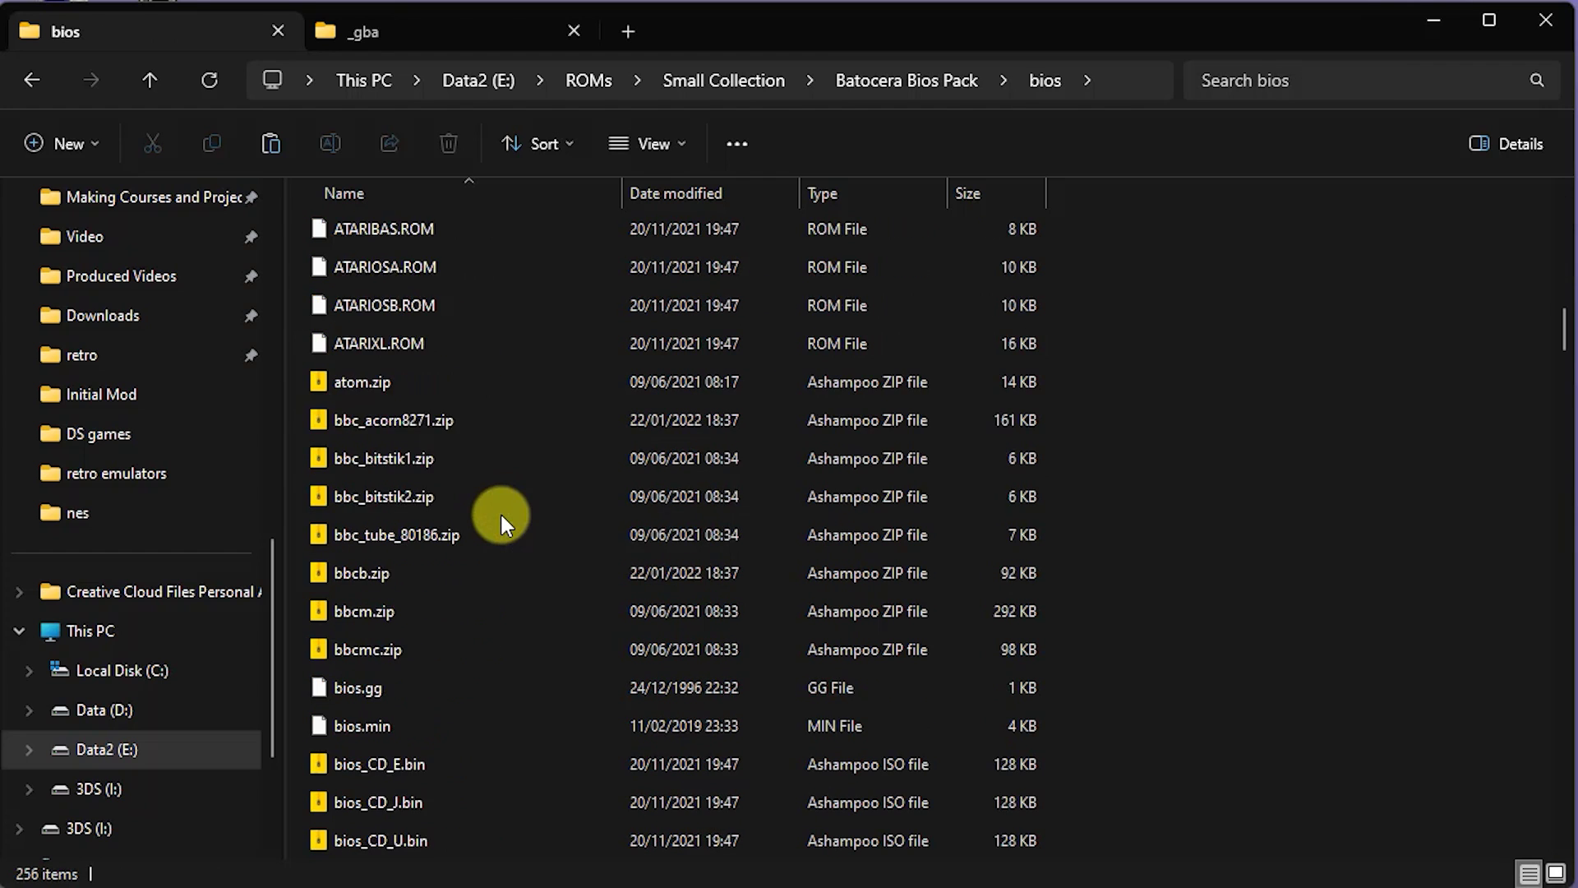
scroll(499, 509, "down", 18)
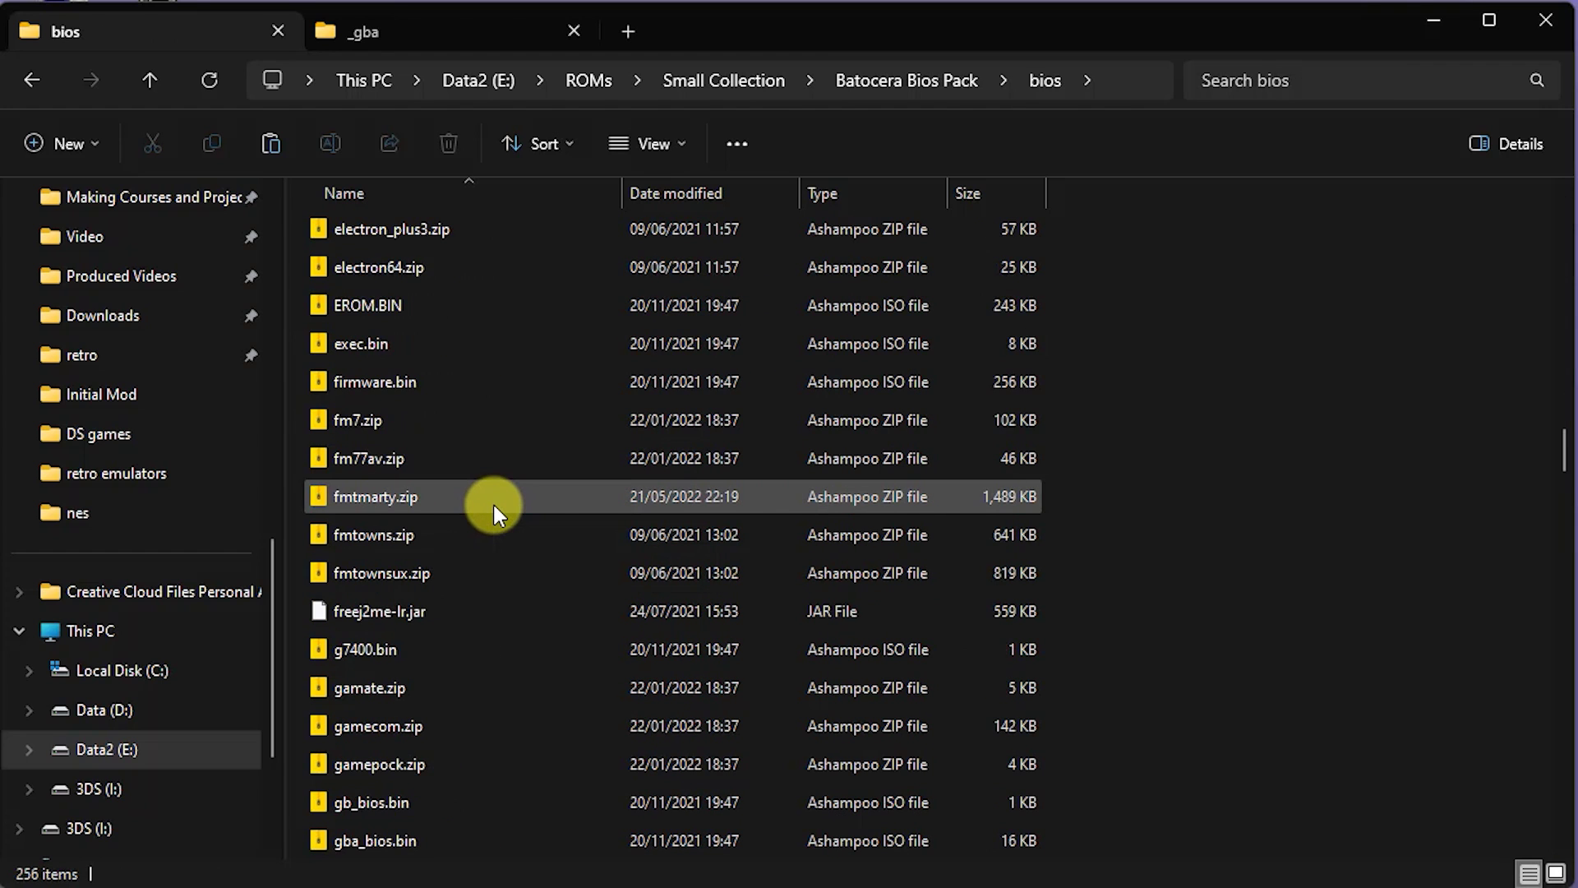
scroll(494, 504, "down", 2)
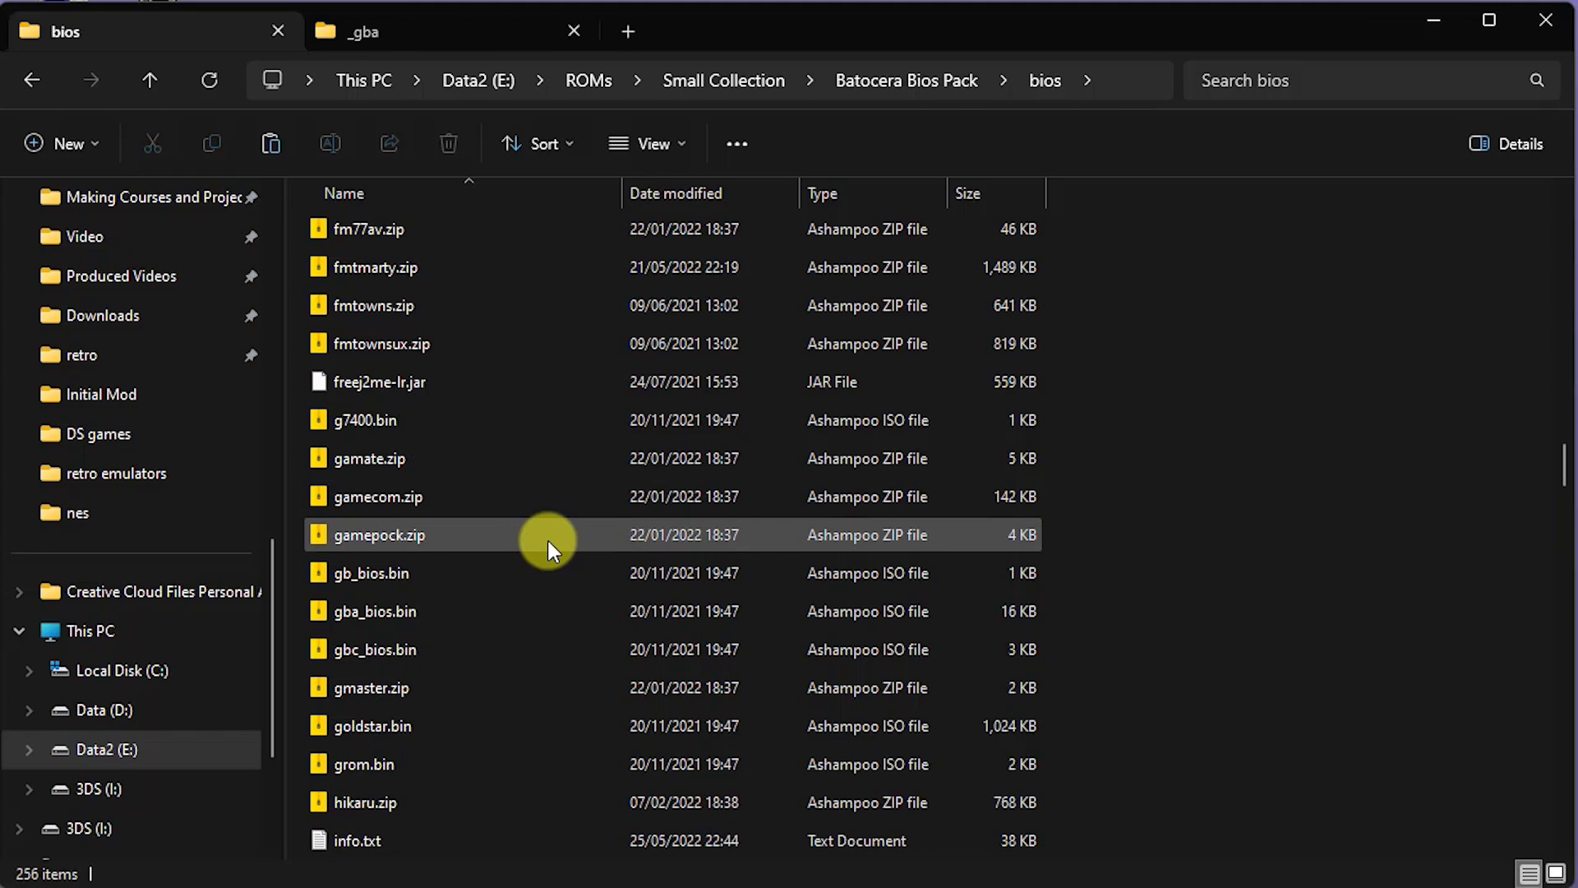
left_click(370, 620)
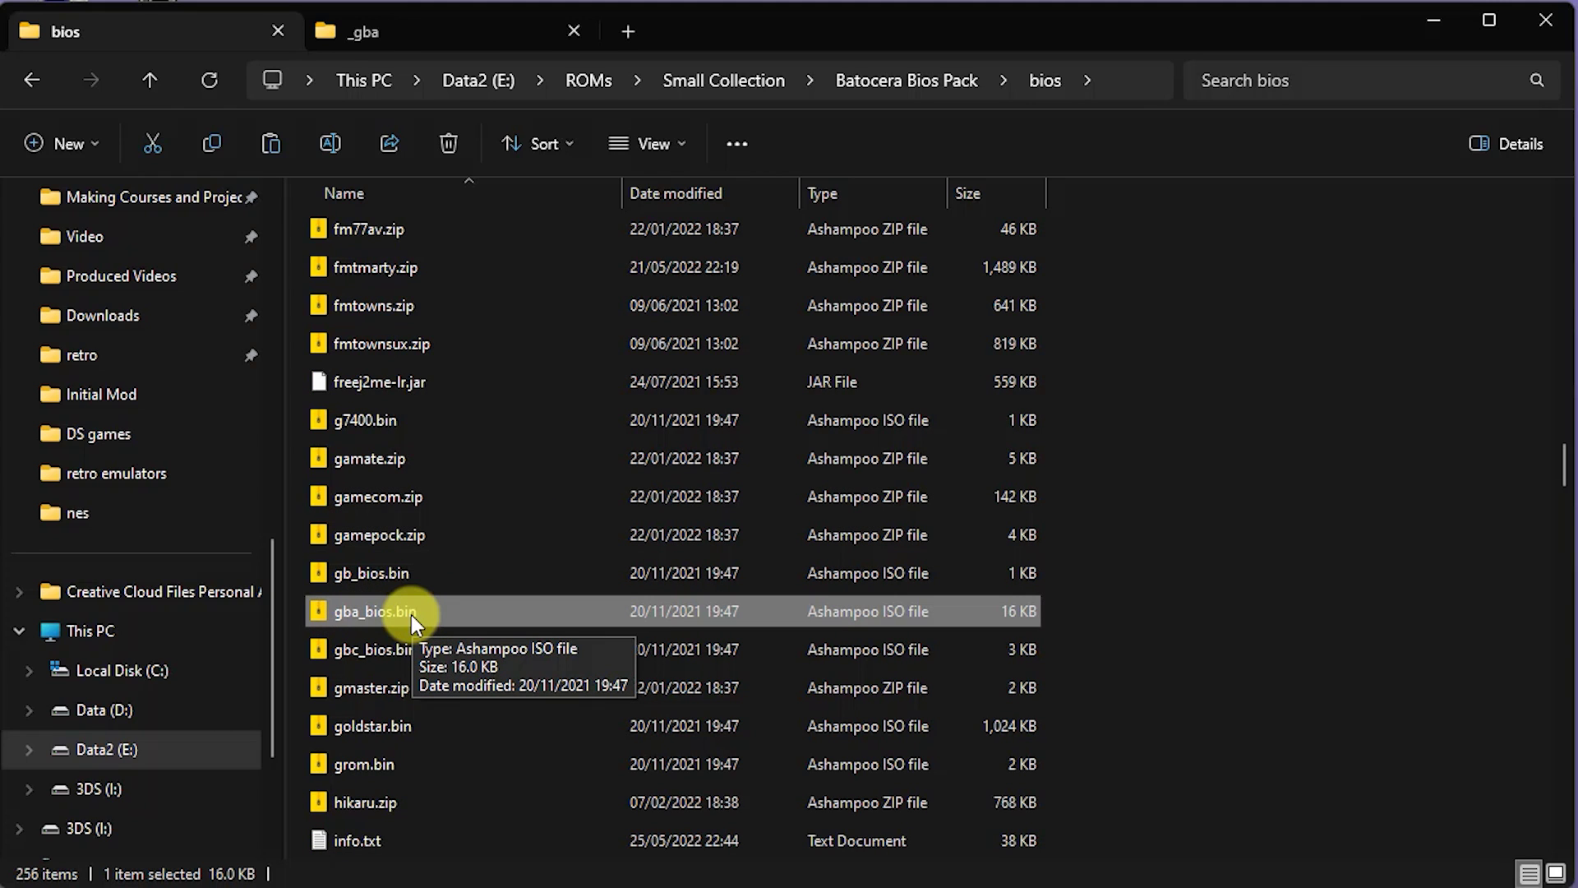
left_click_drag(410, 616, 416, 150)
left_click_drag(438, 55, 476, 357)
left_click(548, 428)
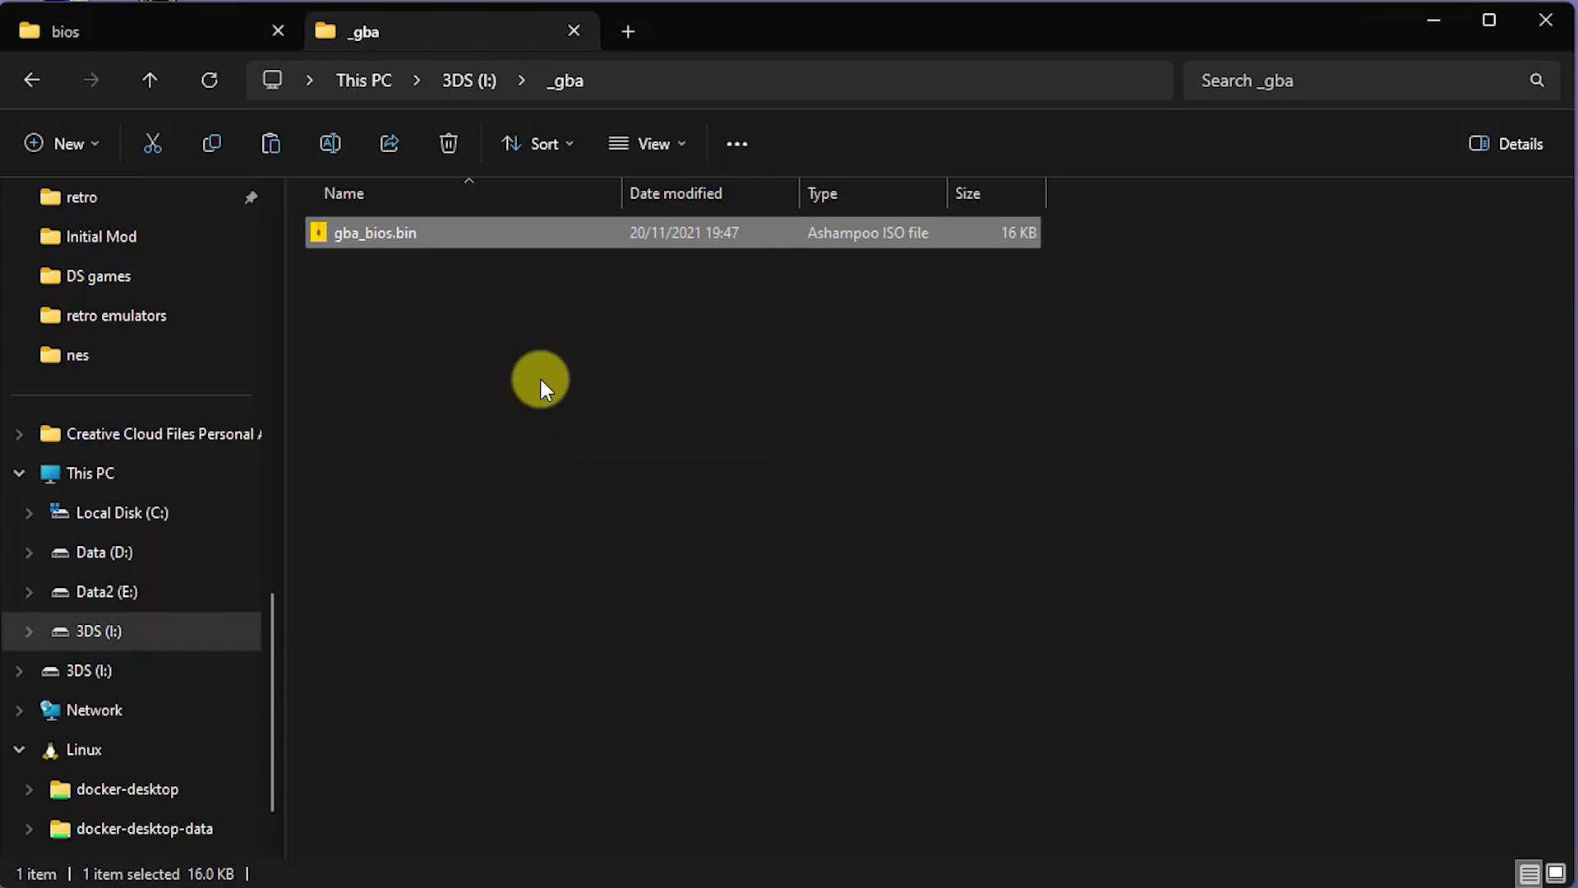
Step: Rename gba_bios.bin in the 3DS drive's _gba folder to bios.bin
left_click(388, 233)
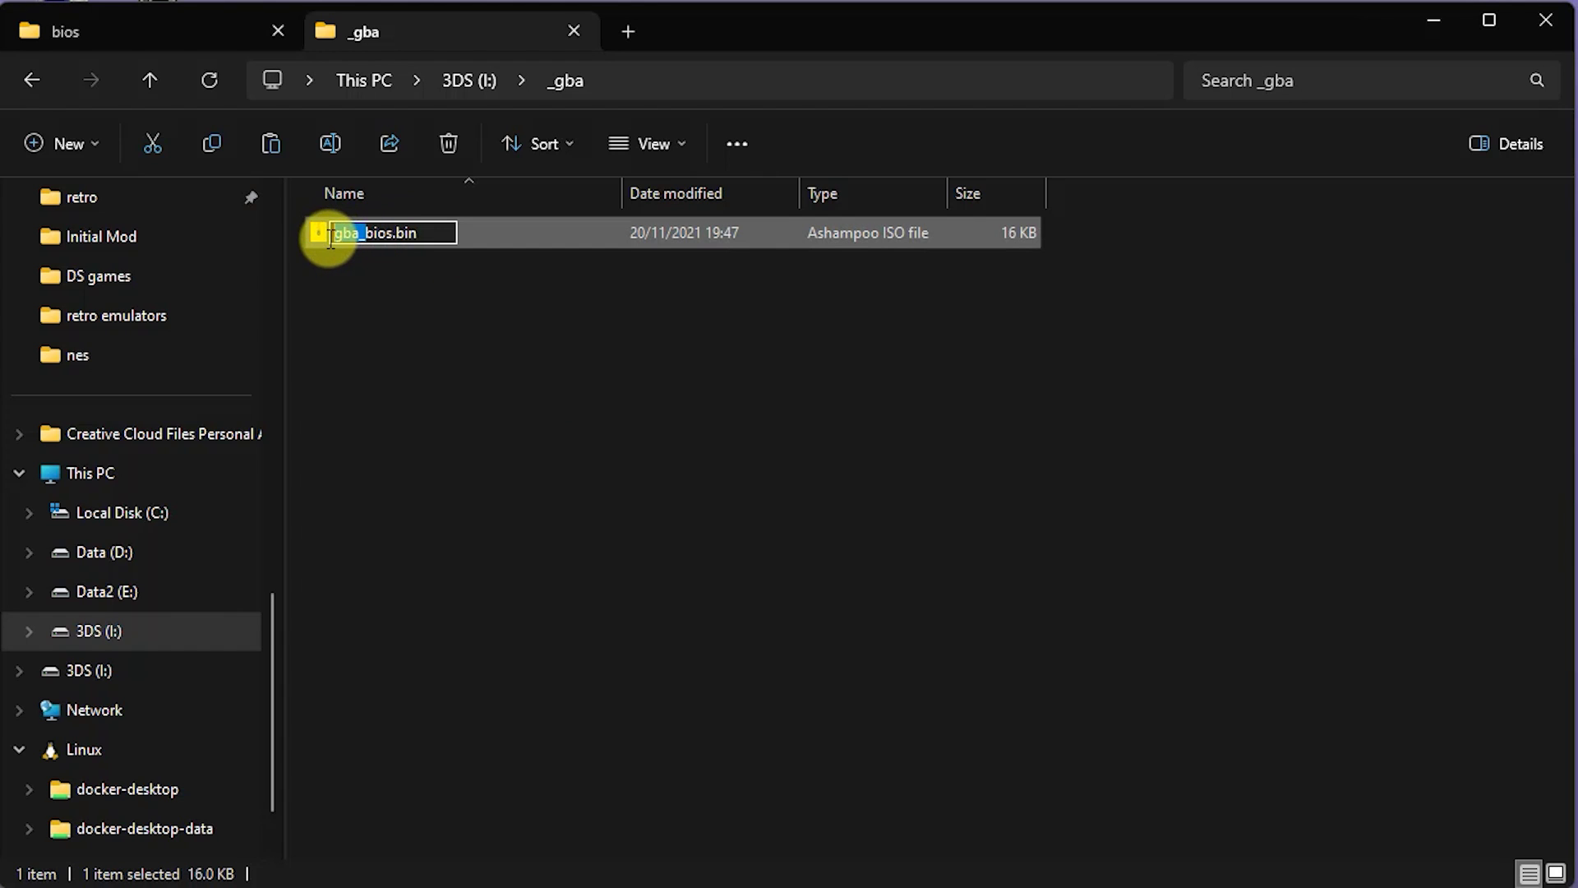
key("Delete")
key("Return")
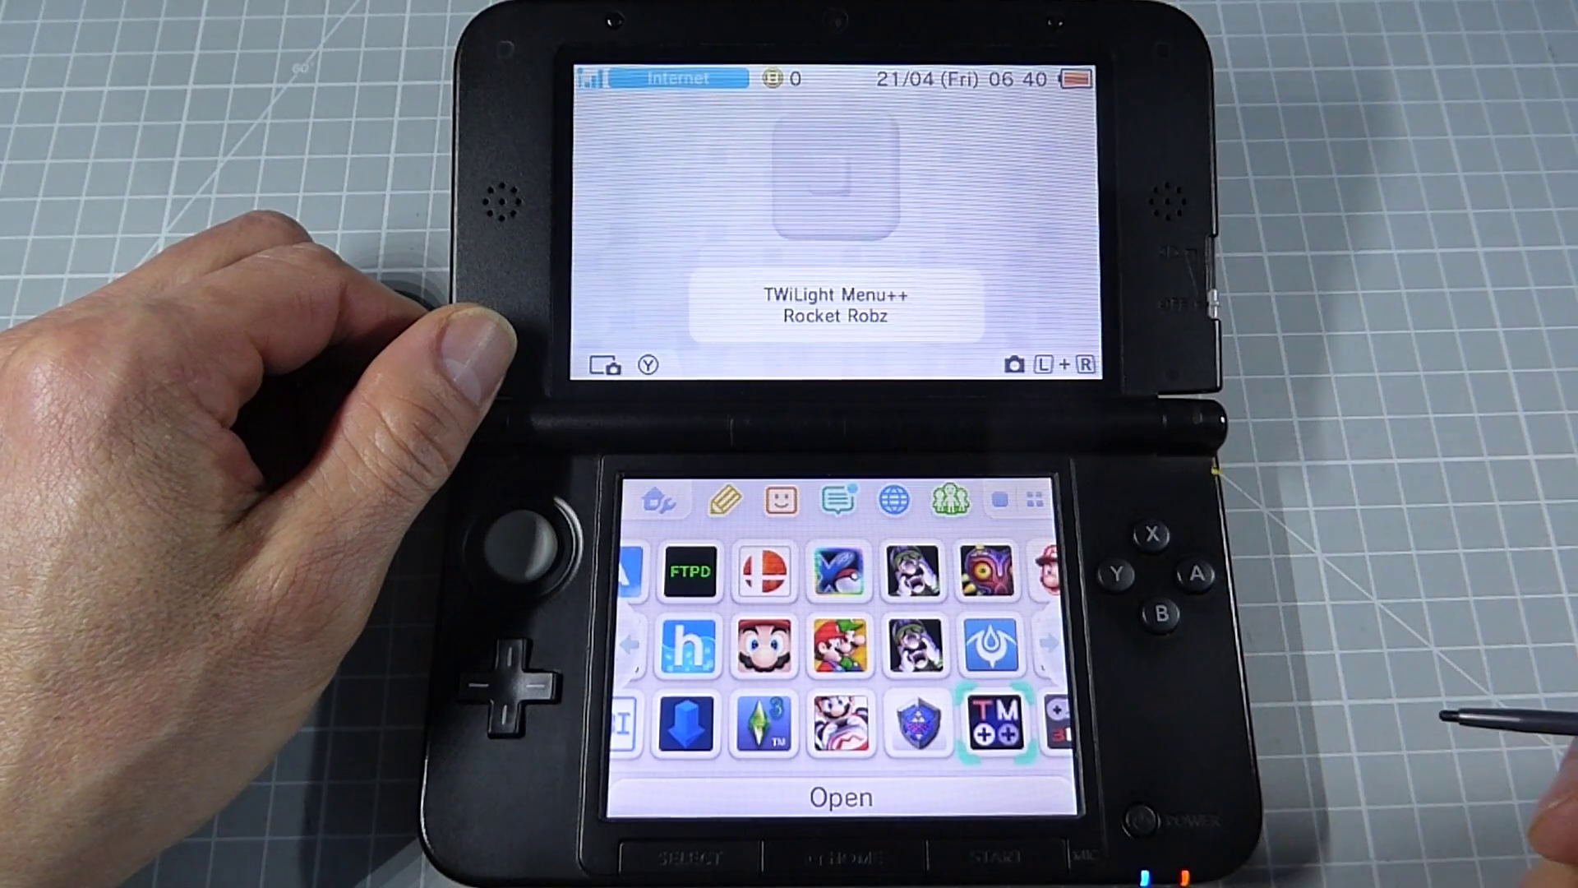
Step: Switch to the 3DS console, launch TWiLight Menu++ and go back to the parent list of ROM folders
left_click(995, 724)
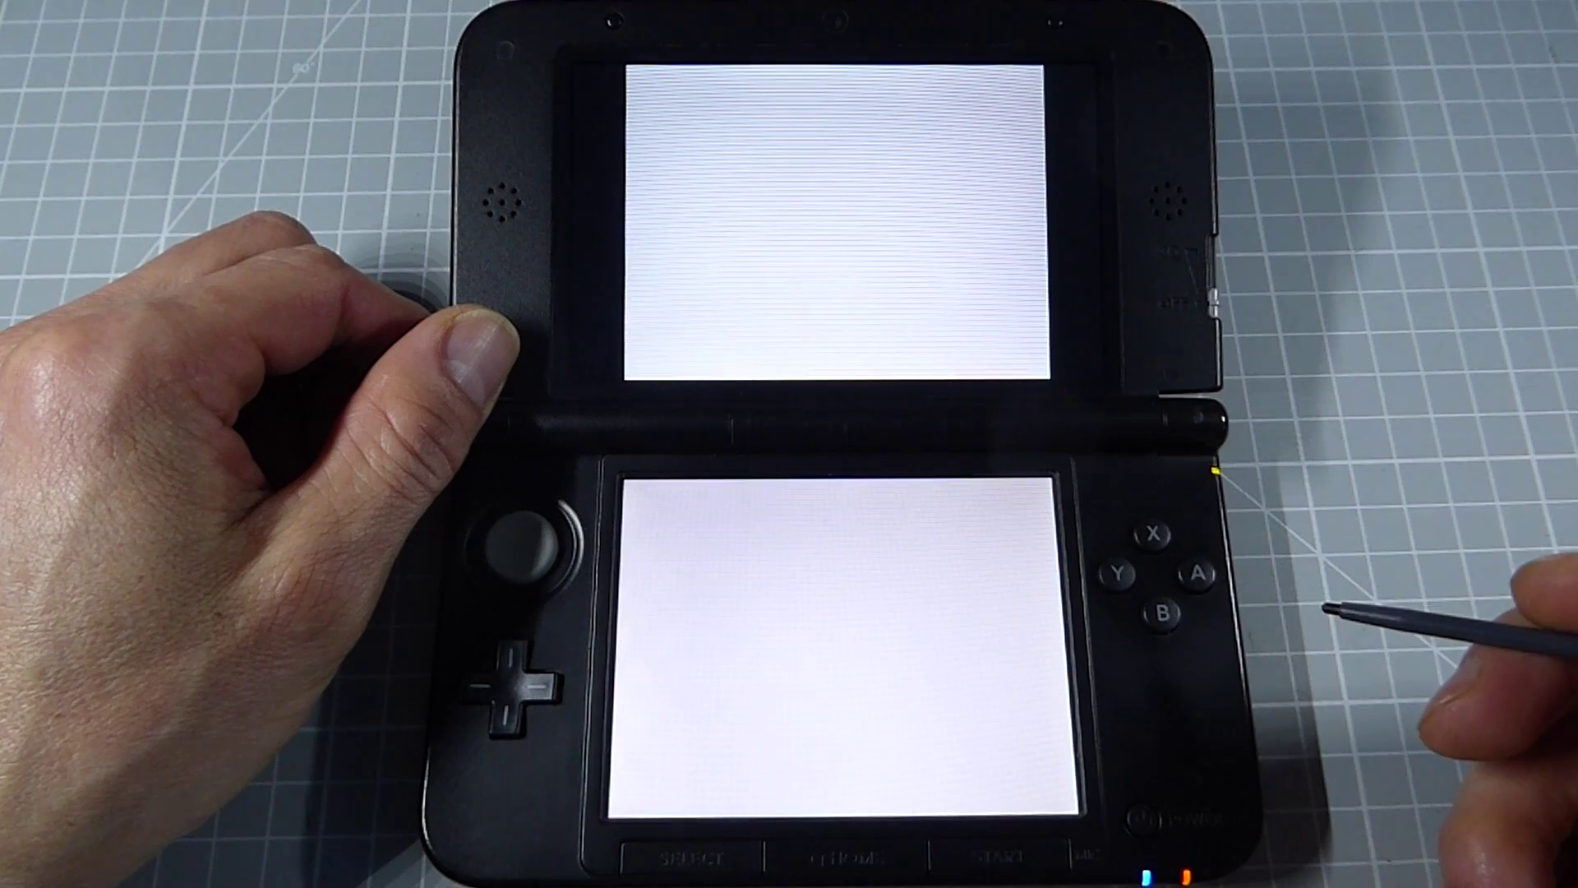
left_click(1022, 661)
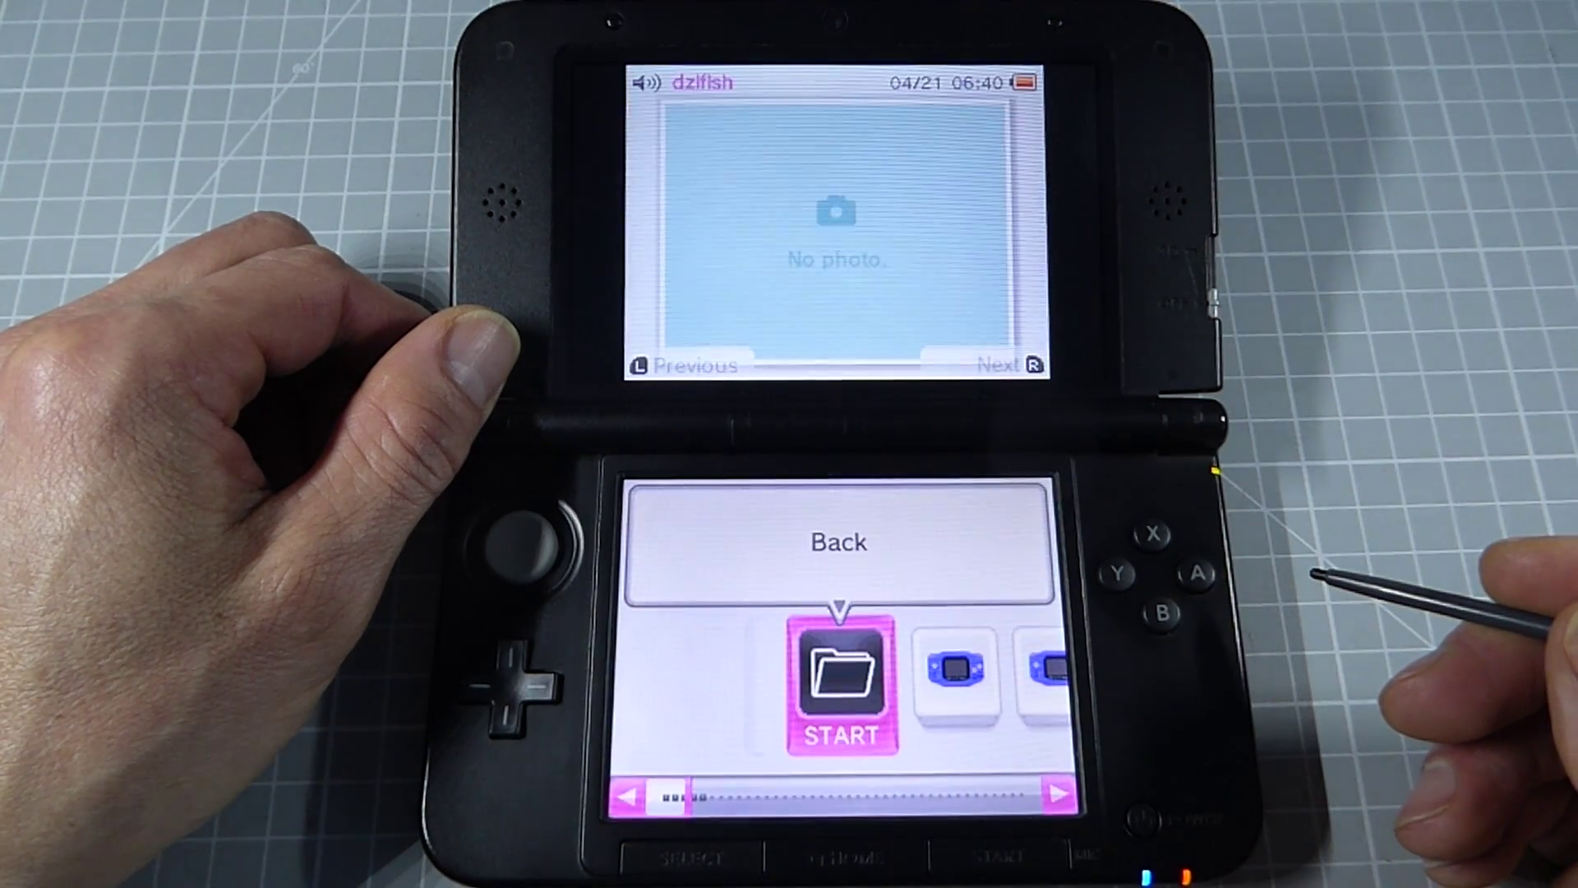
left_click(840, 683)
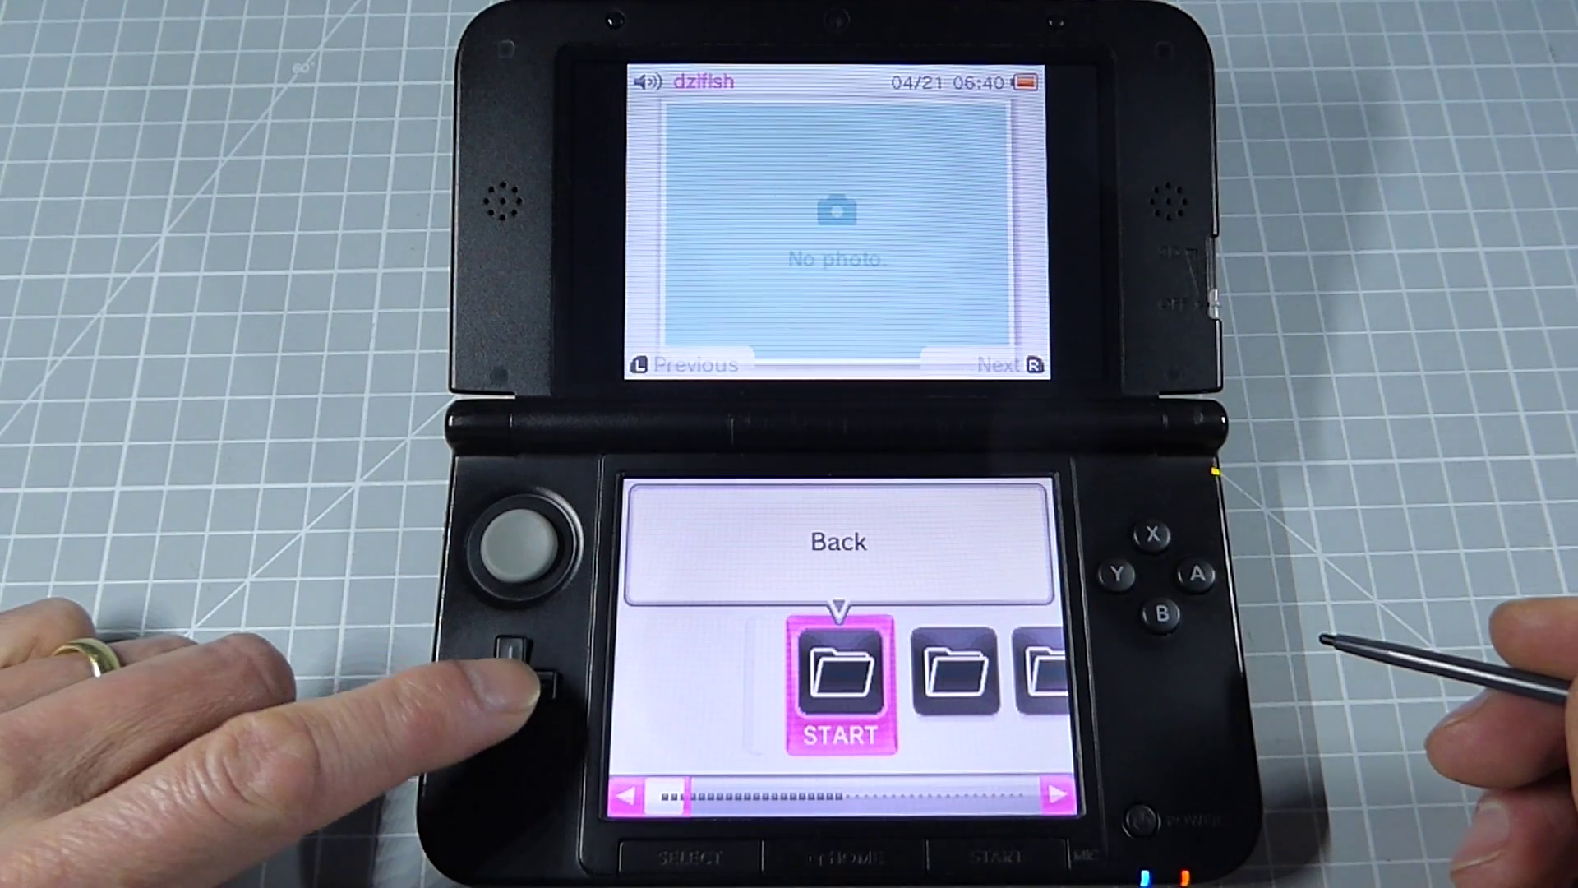
Step: Browse the console folders in TWiLight Menu++ and open the gba folder
key("Right")
key("Right")
key("Right")
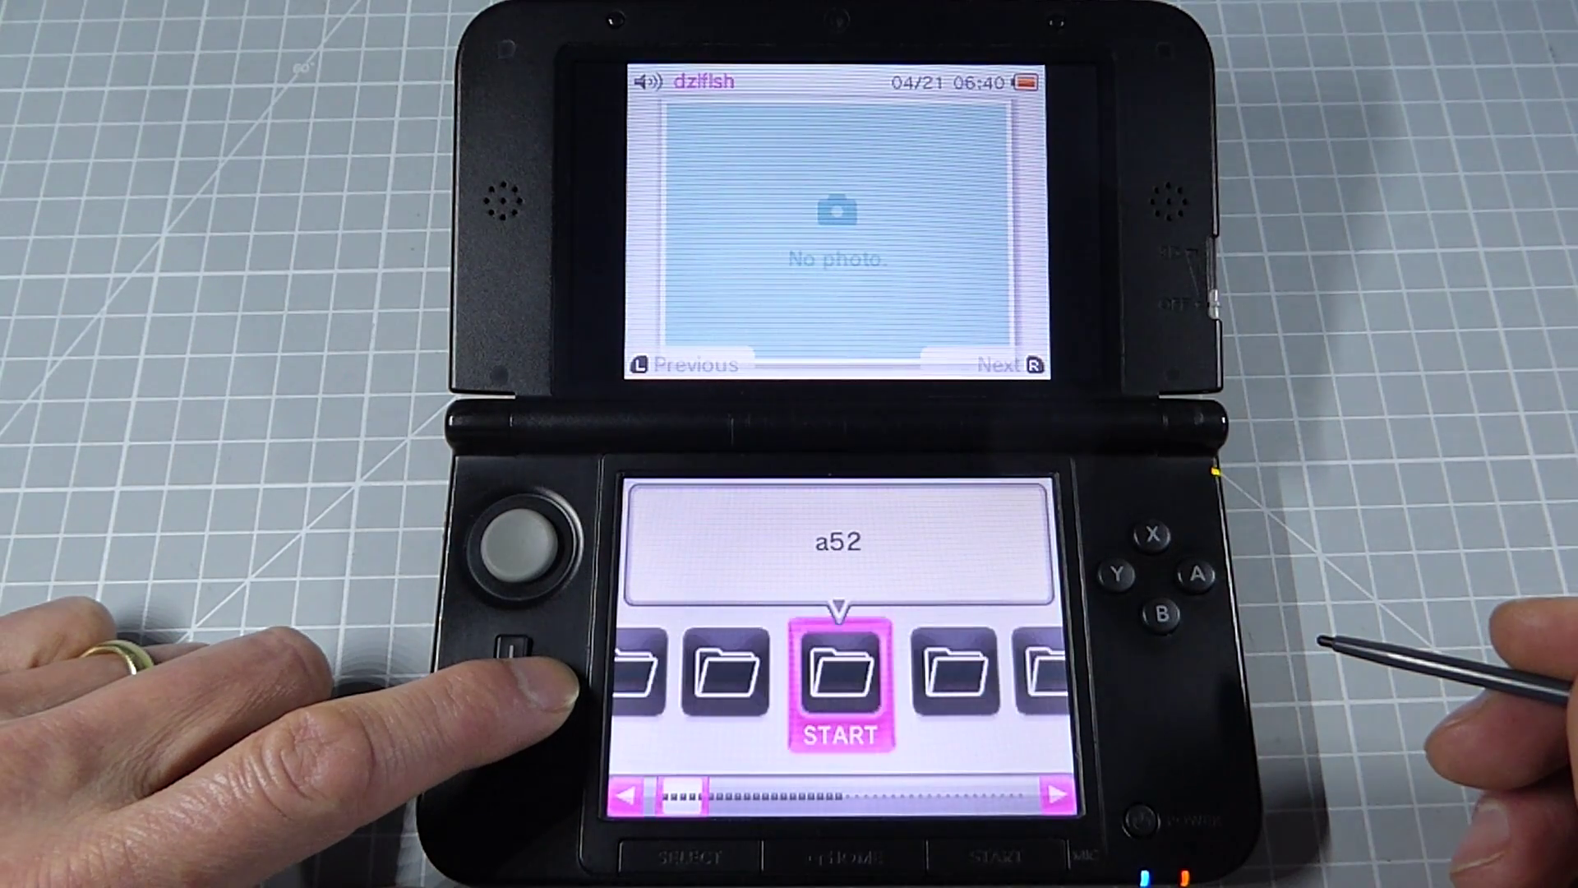
key("Right")
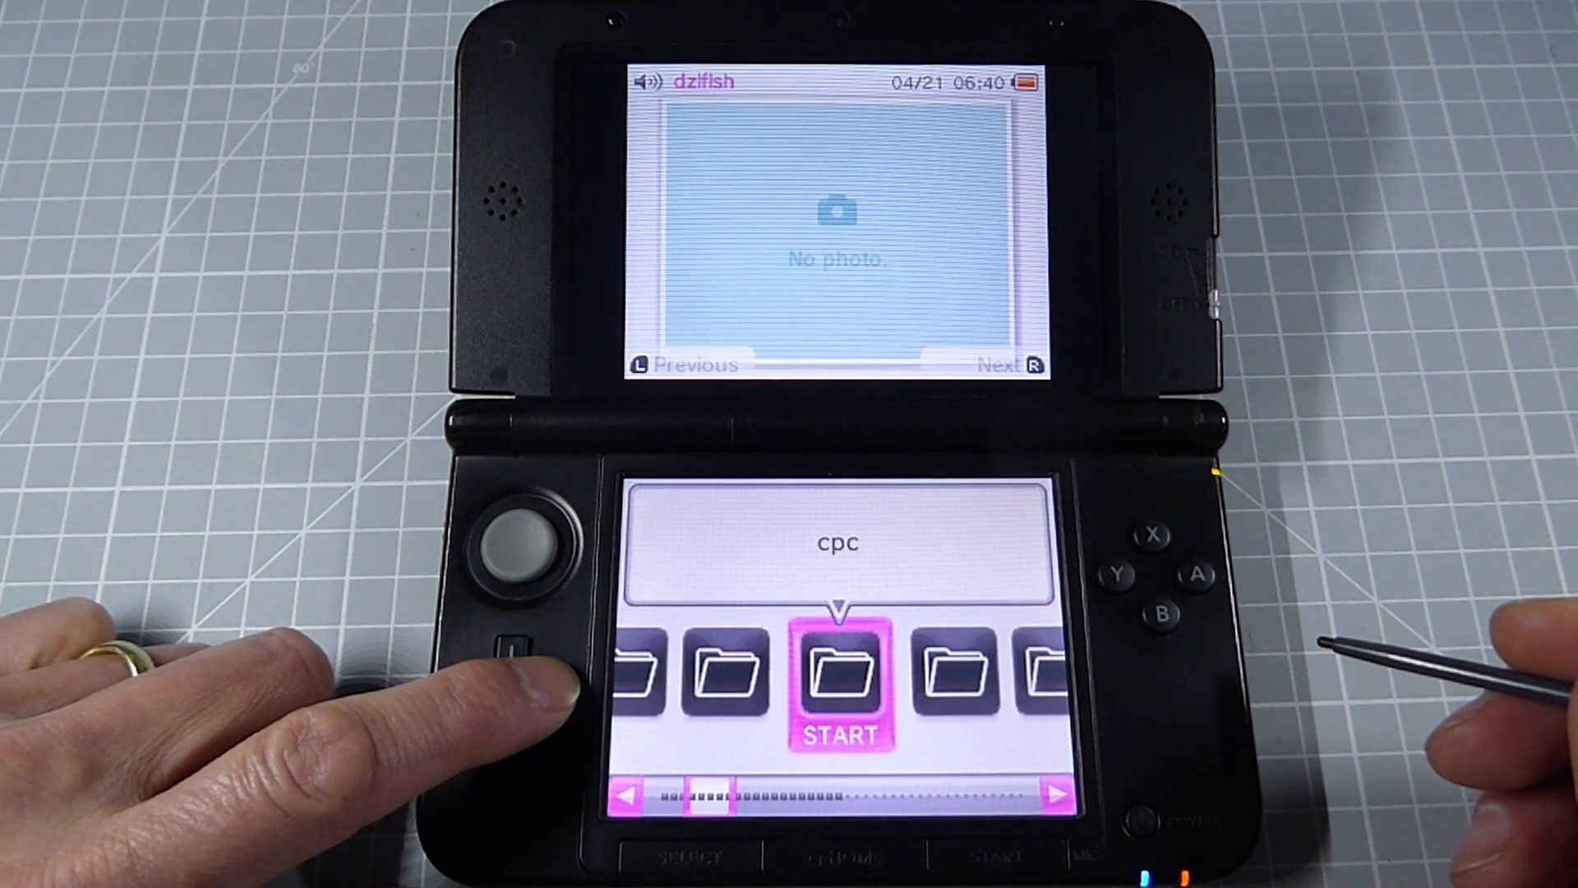
key("Right")
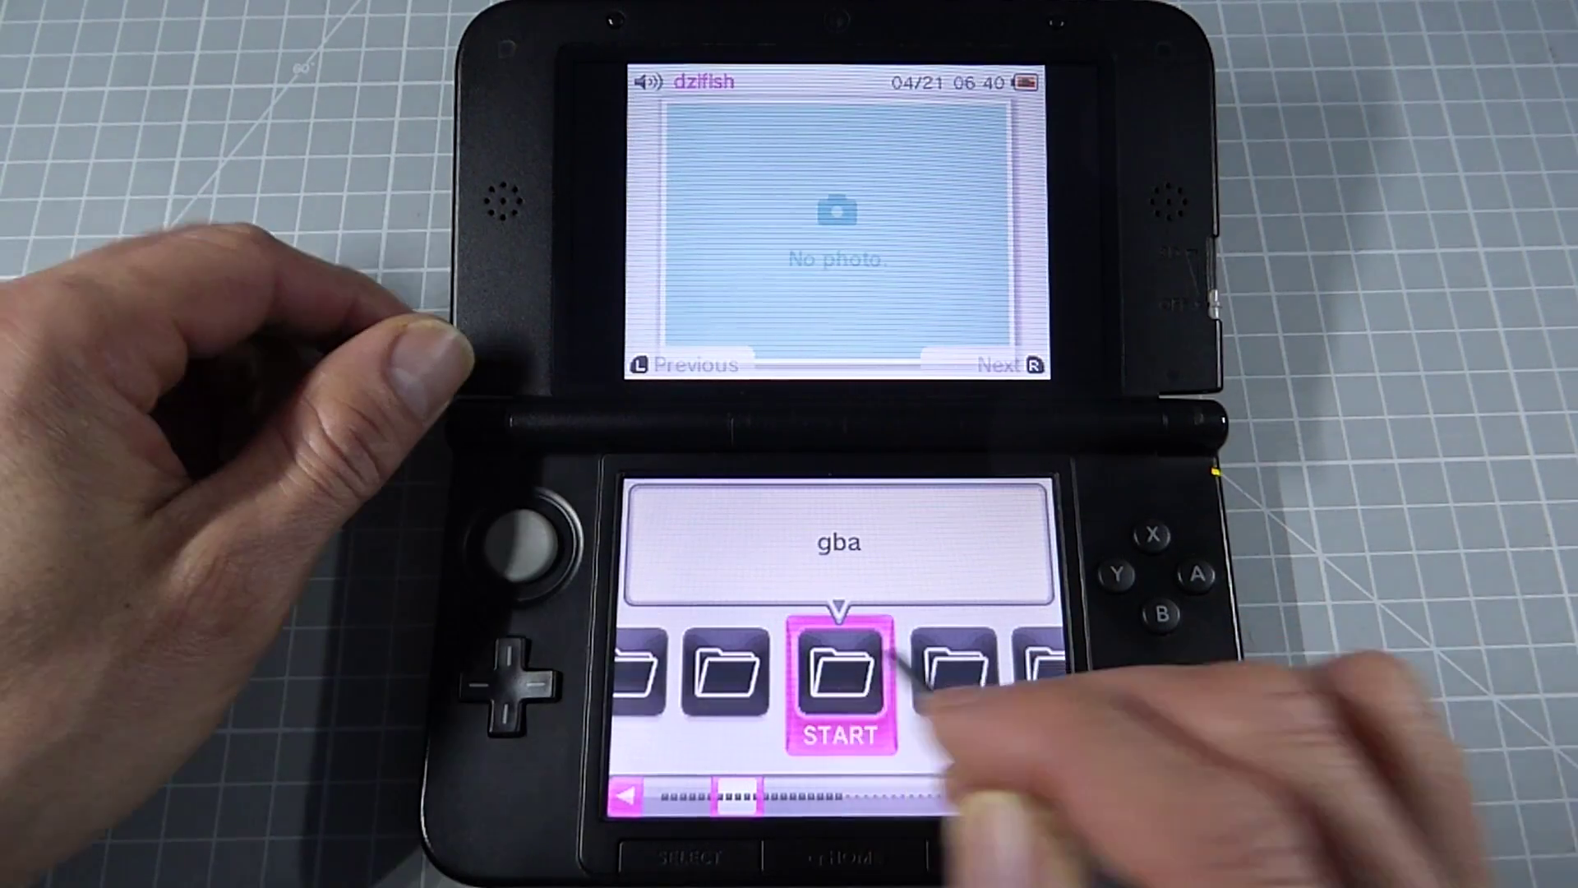
left_click(847, 682)
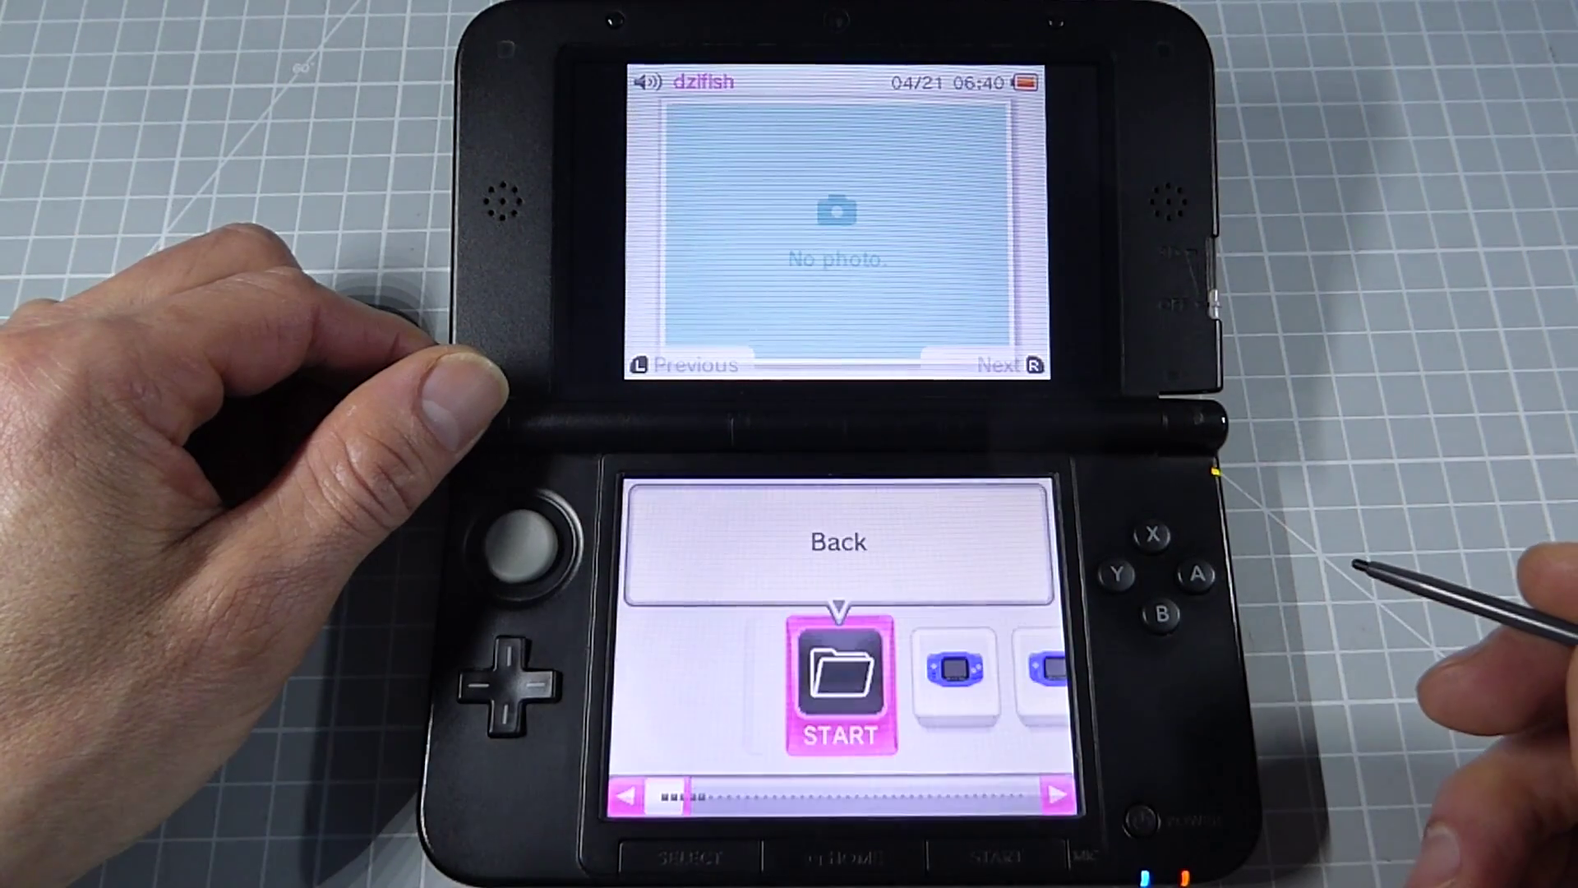
Step: Browse the Game Boy Advance games and launch Super Mario Advance 4 - Super Mario Bros. 3
key("Right")
key("Right")
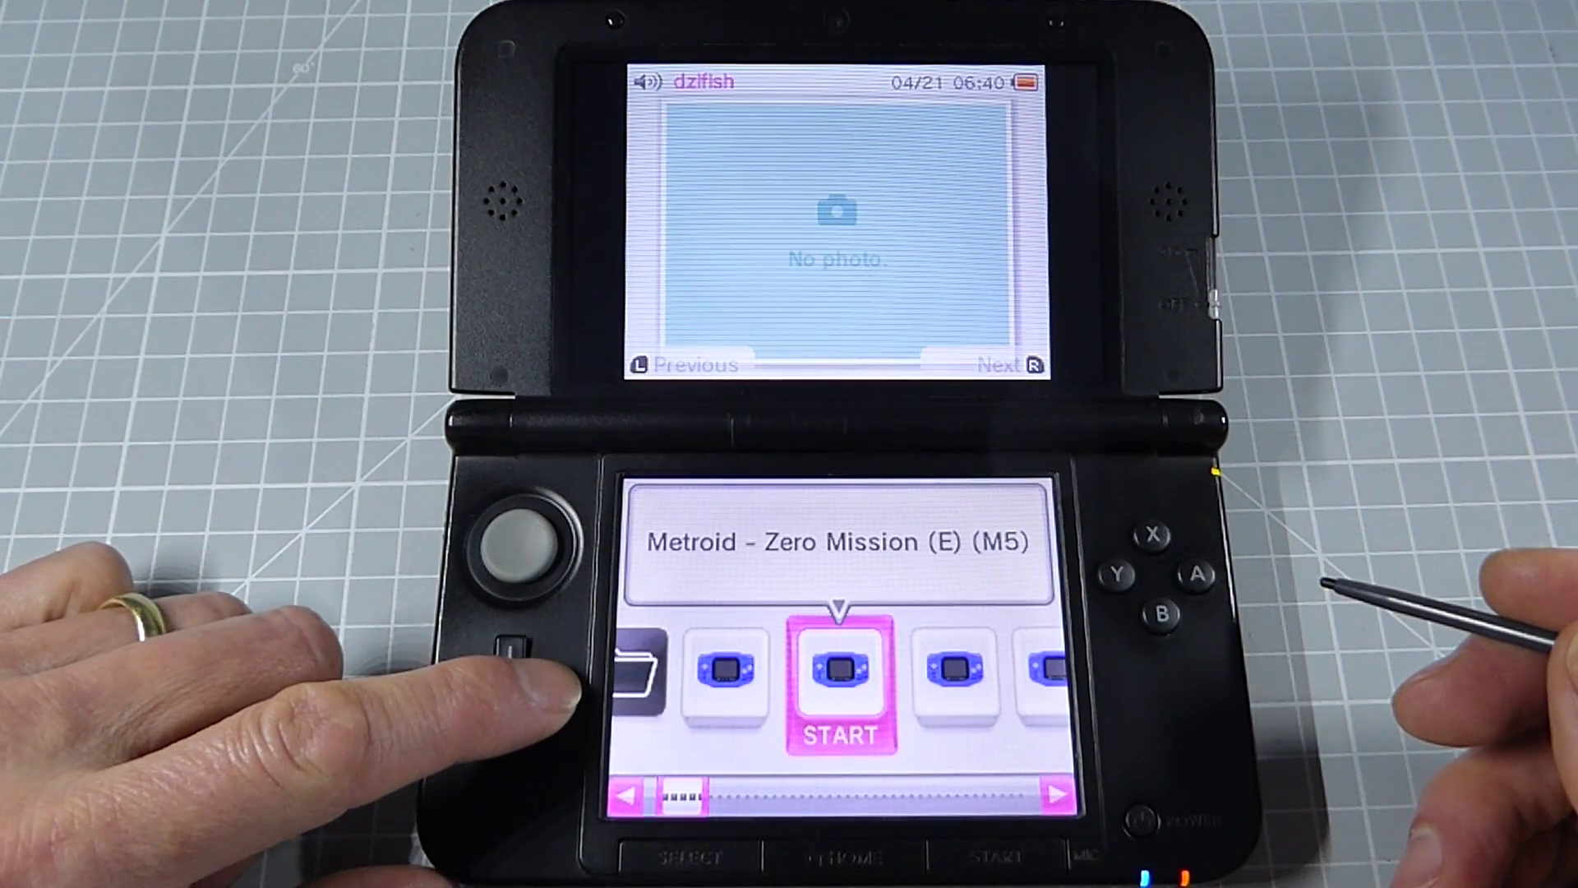
key("Right")
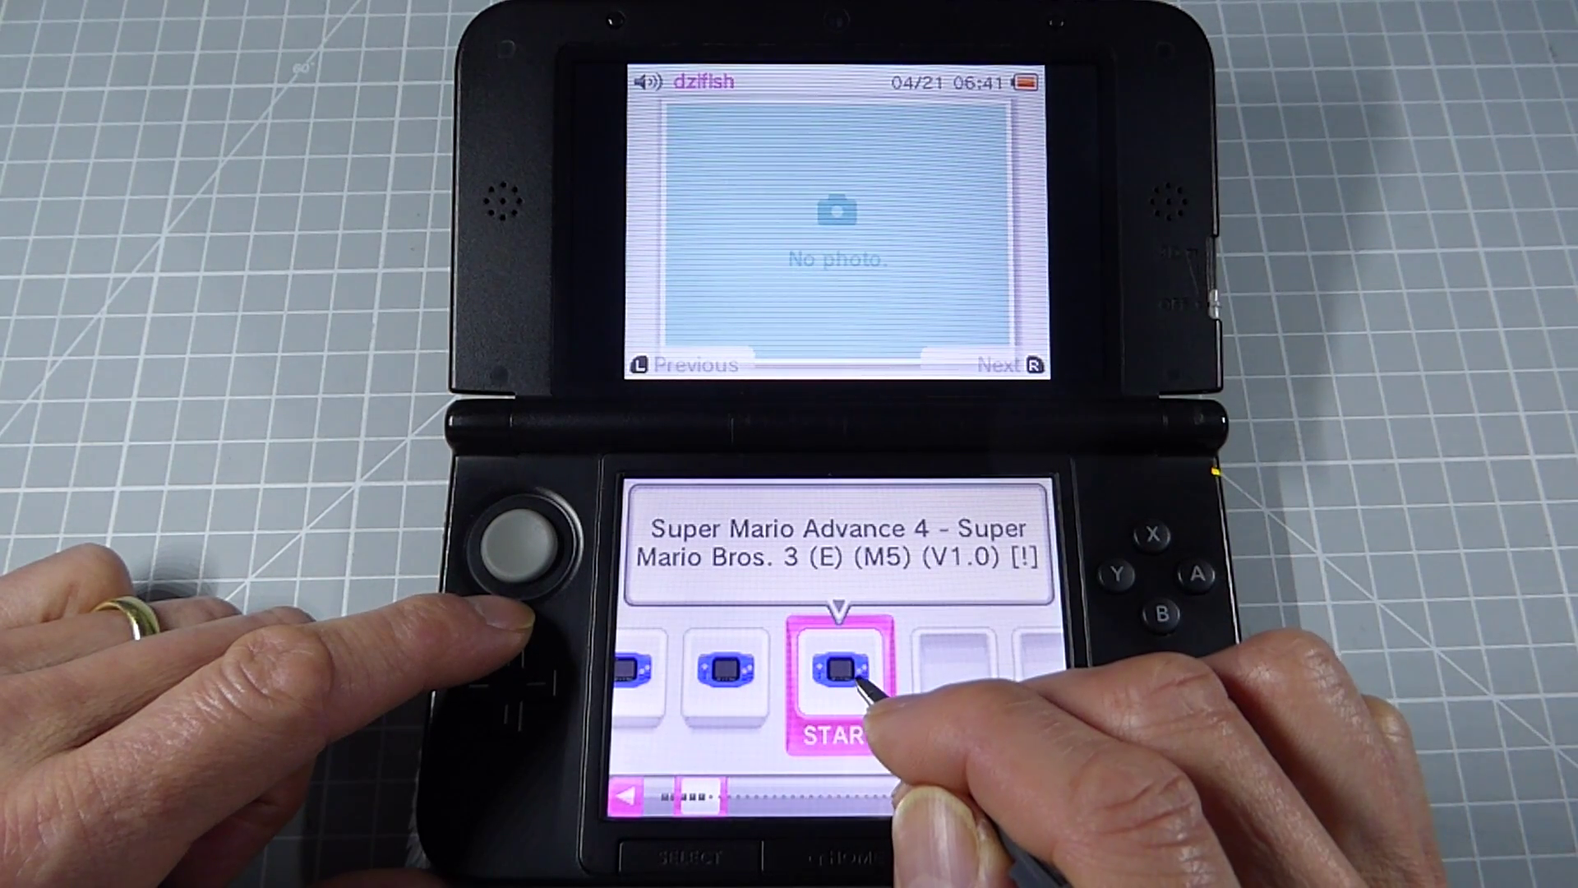
left_click(855, 678)
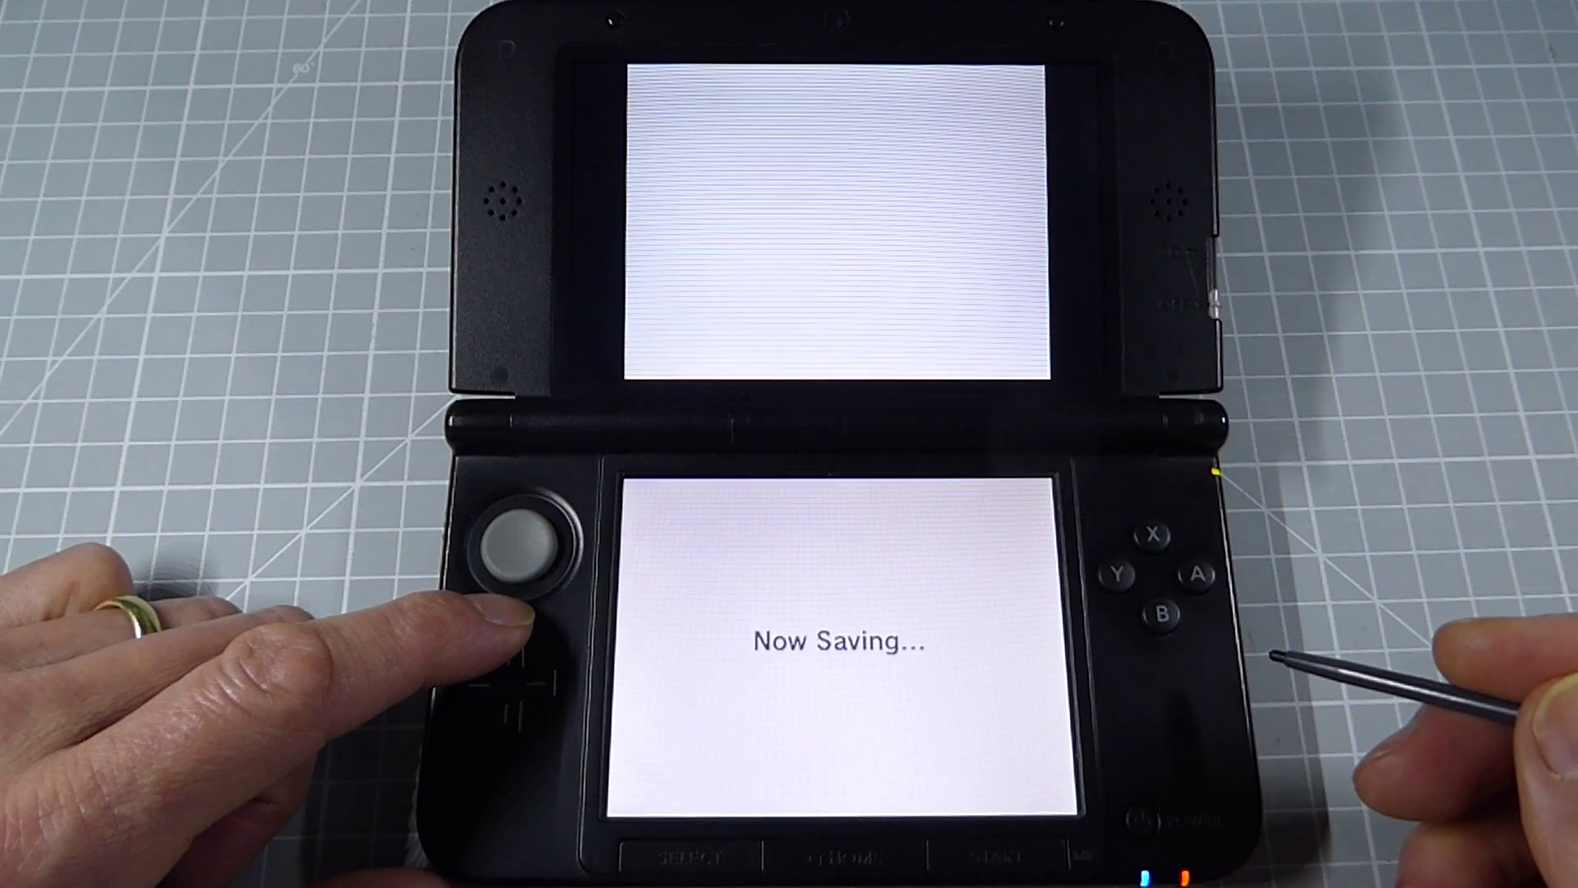